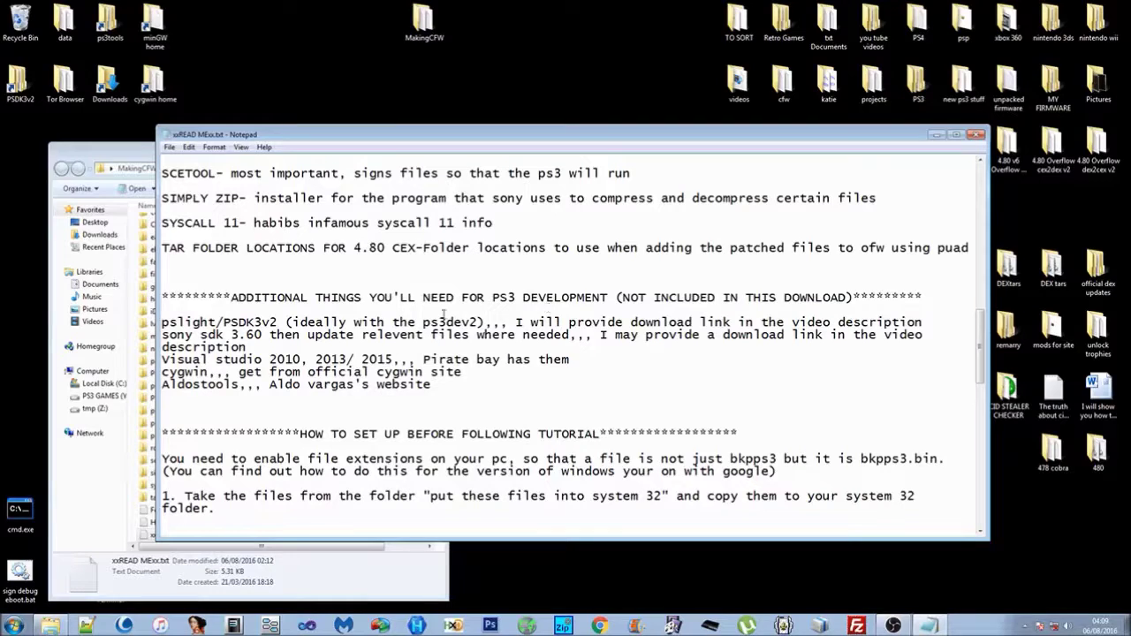
Read the section on how to set up before following the tutorial, including its six preparation steps, in xxREAD MExx.txt.
scroll(513, 264, "down", 2)
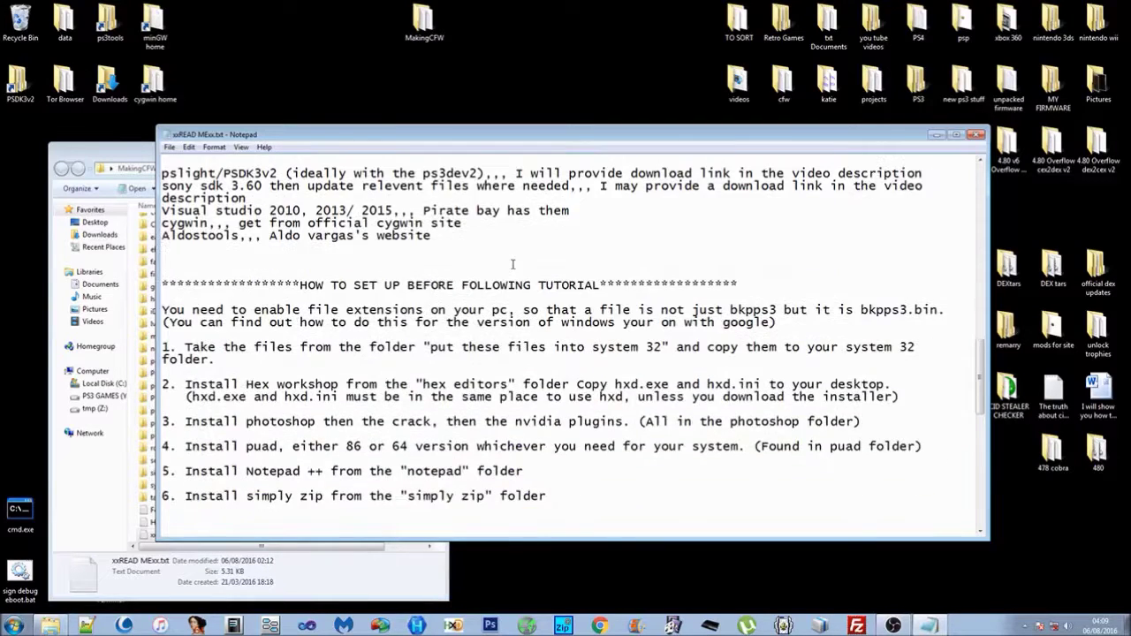
scroll(512, 263, "down", 1)
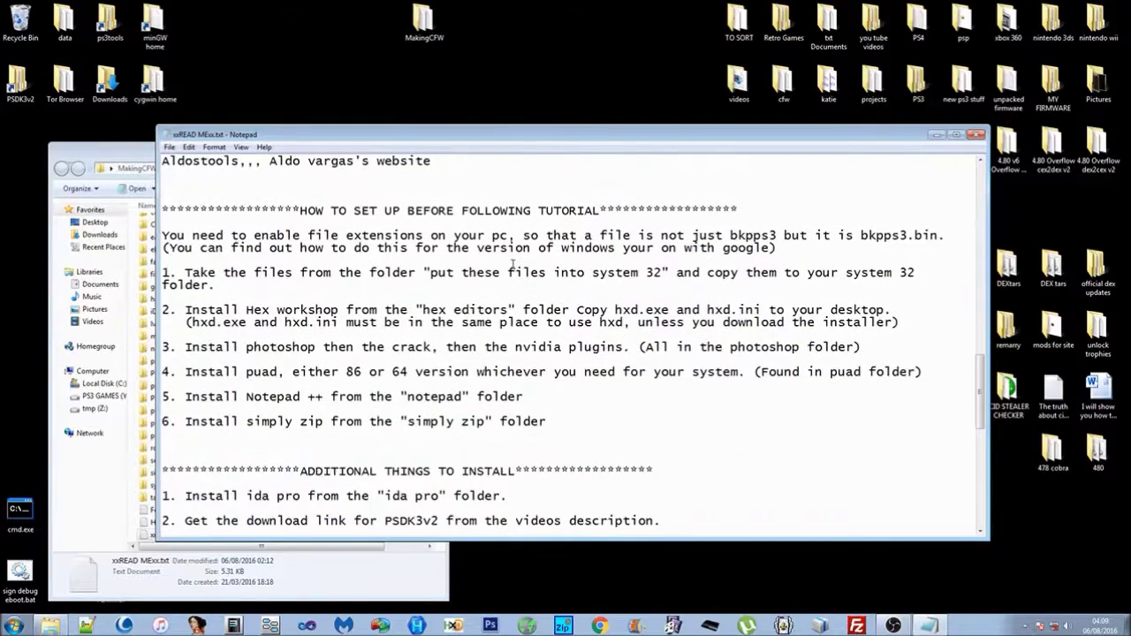
left_click_drag(598, 215, 301, 212)
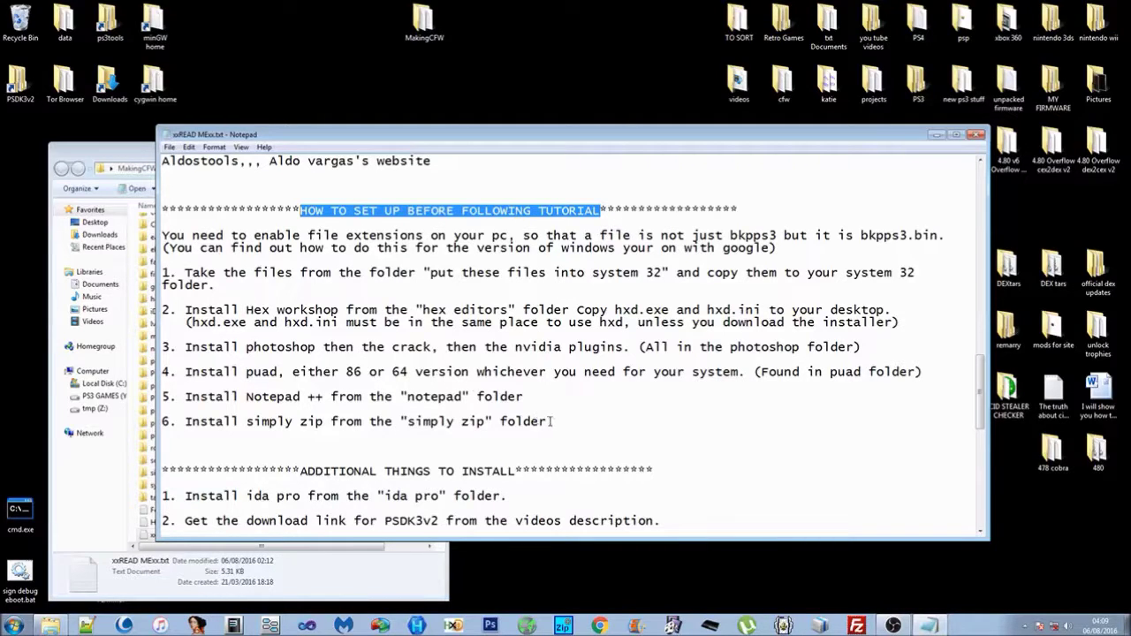
left_click_drag(549, 421, 162, 273)
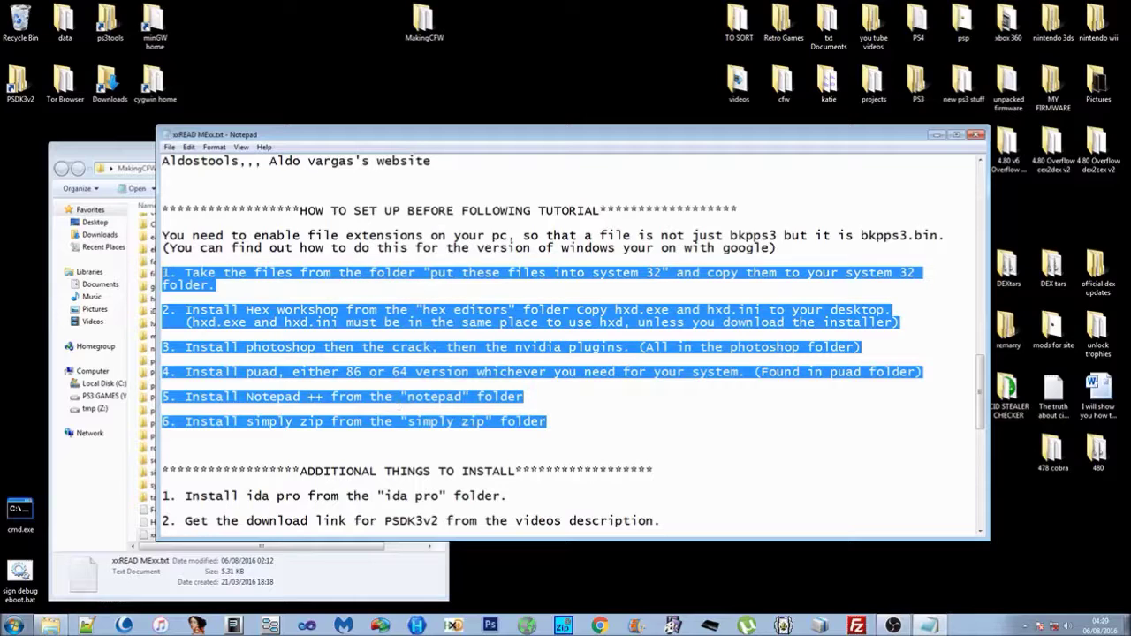
left_click(751, 346)
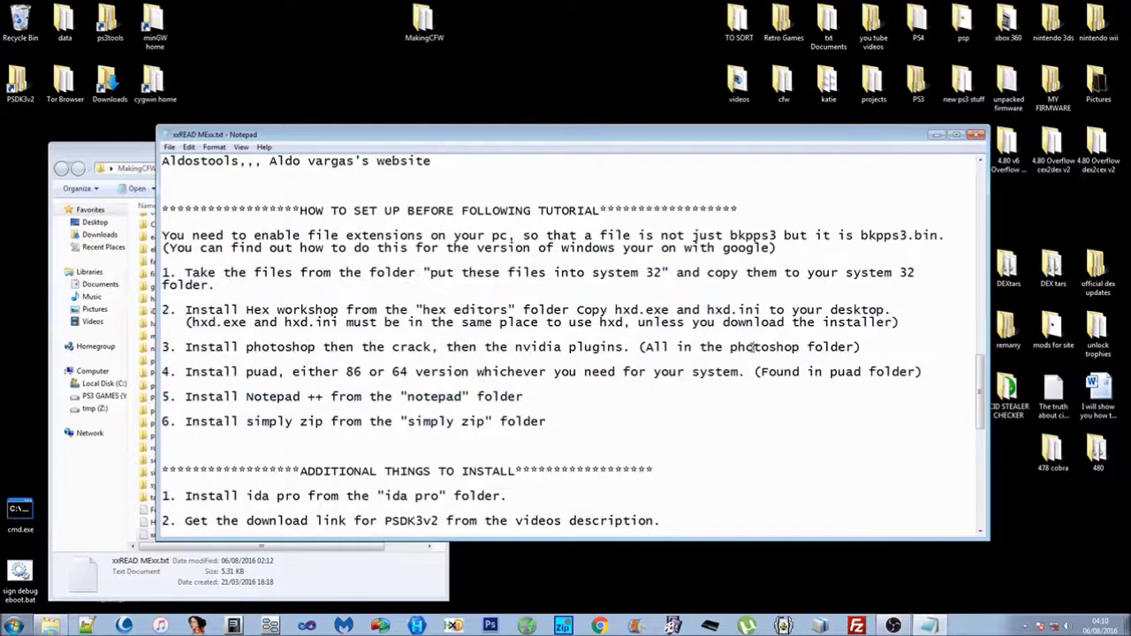
left_click_drag(861, 346, 492, 320)
left_click(541, 395)
left_click(550, 423)
left_click_drag(549, 423, 234, 283)
left_click(575, 417)
Read the additional installs, info sources and credits sections at the end of the read-me, and close the file.
scroll(614, 393, "down", 3)
scroll(614, 392, "down", 2)
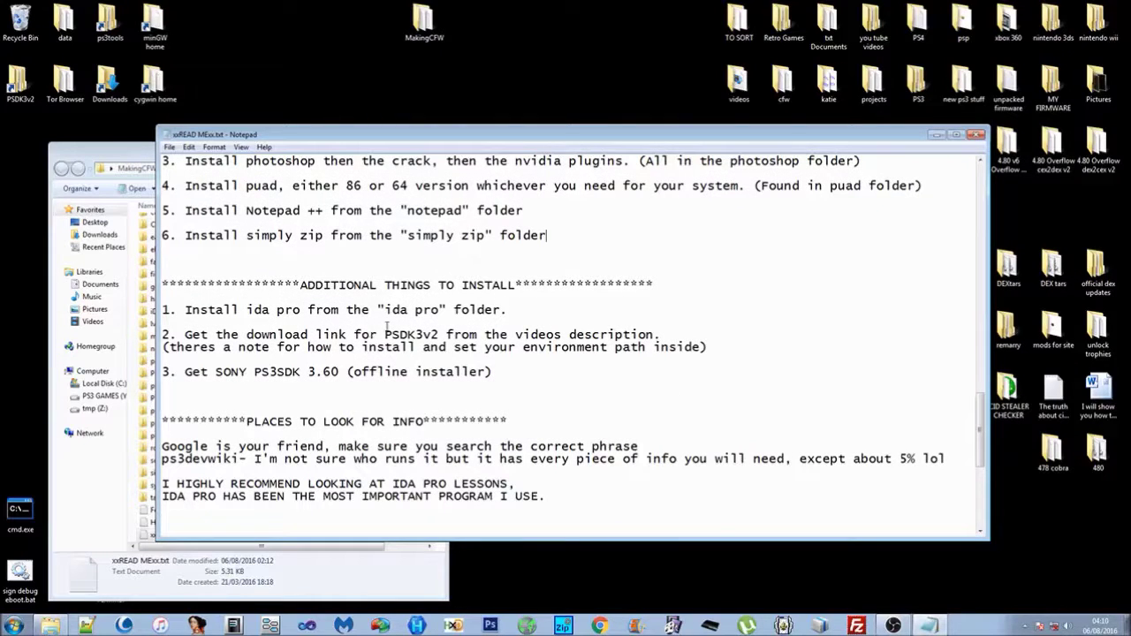
scroll(395, 375, "down", 2)
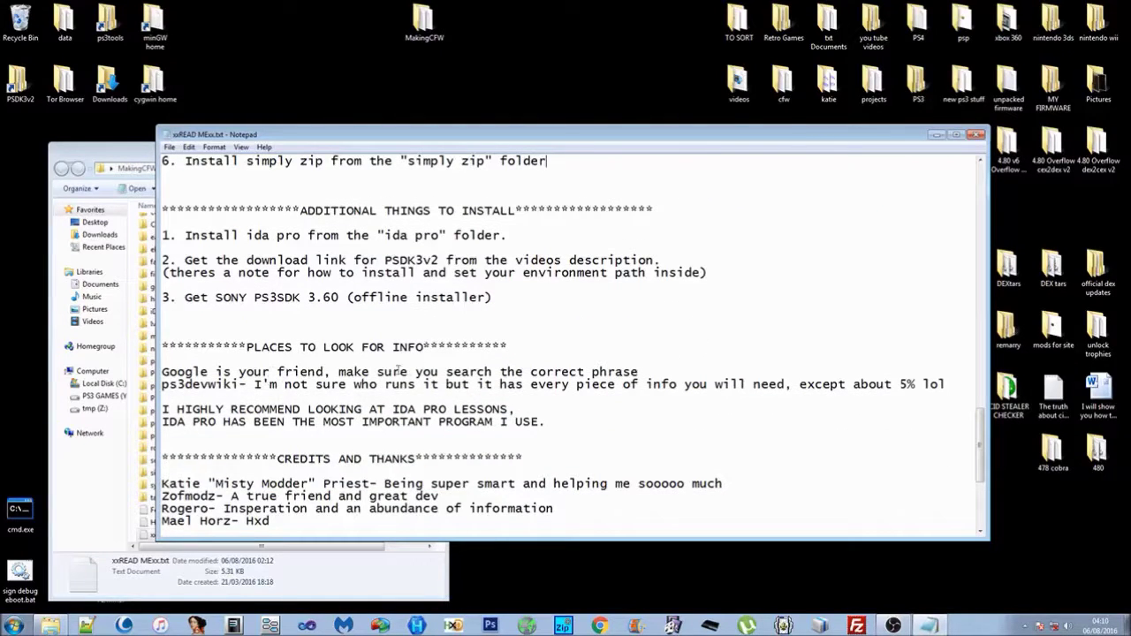
scroll(530, 318, "down", 3)
scroll(549, 307, "down", 2)
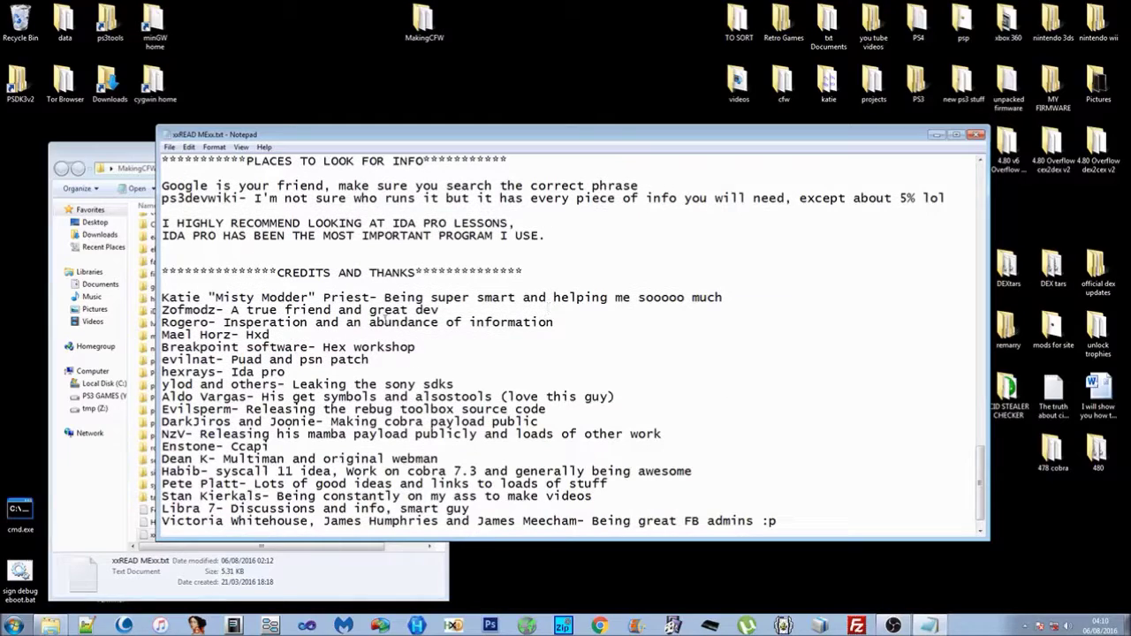
left_click(976, 135)
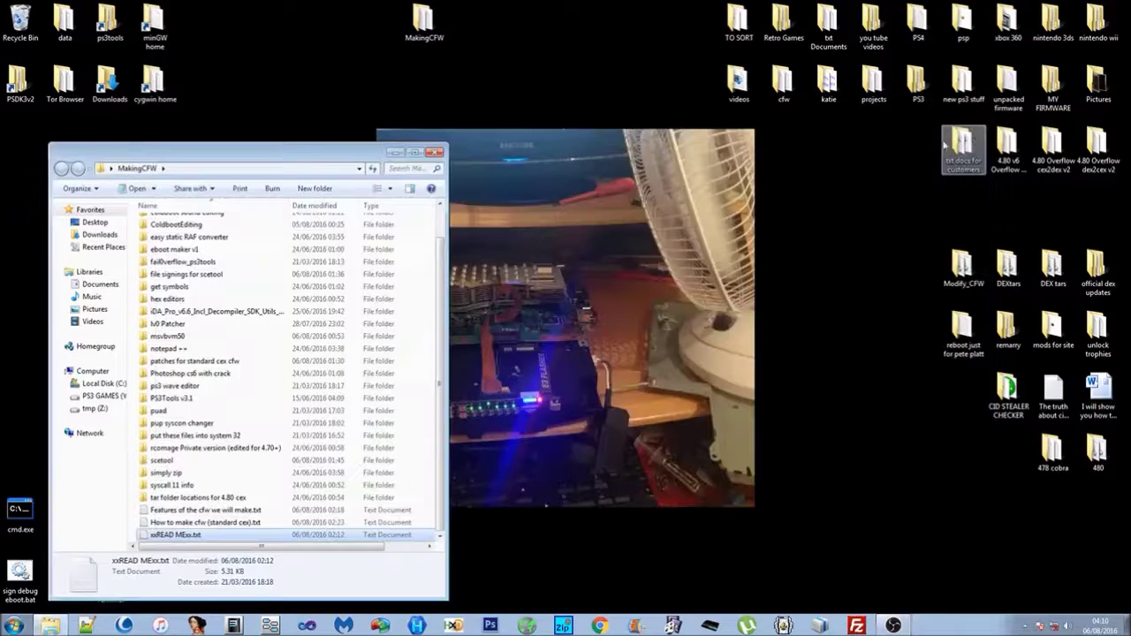
Move the MakingCFW window aside and create a desktop folder named "my cfw 4.80".
left_click_drag(439, 325, 439, 285)
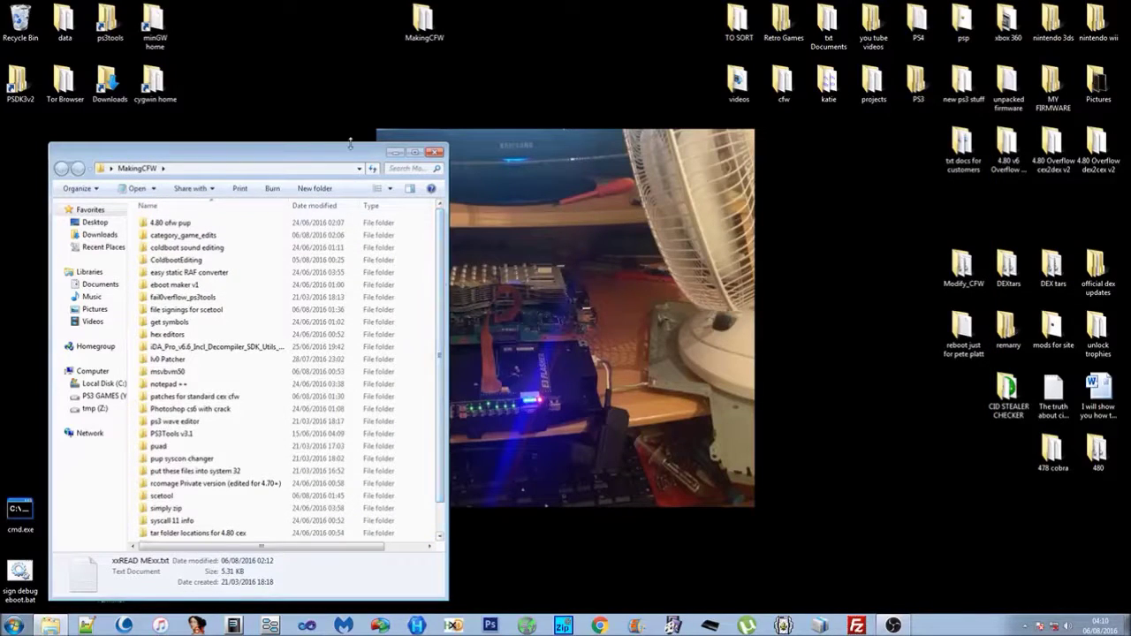
left_click_drag(350, 148, 315, 145)
left_click_drag(411, 232, 378, 231)
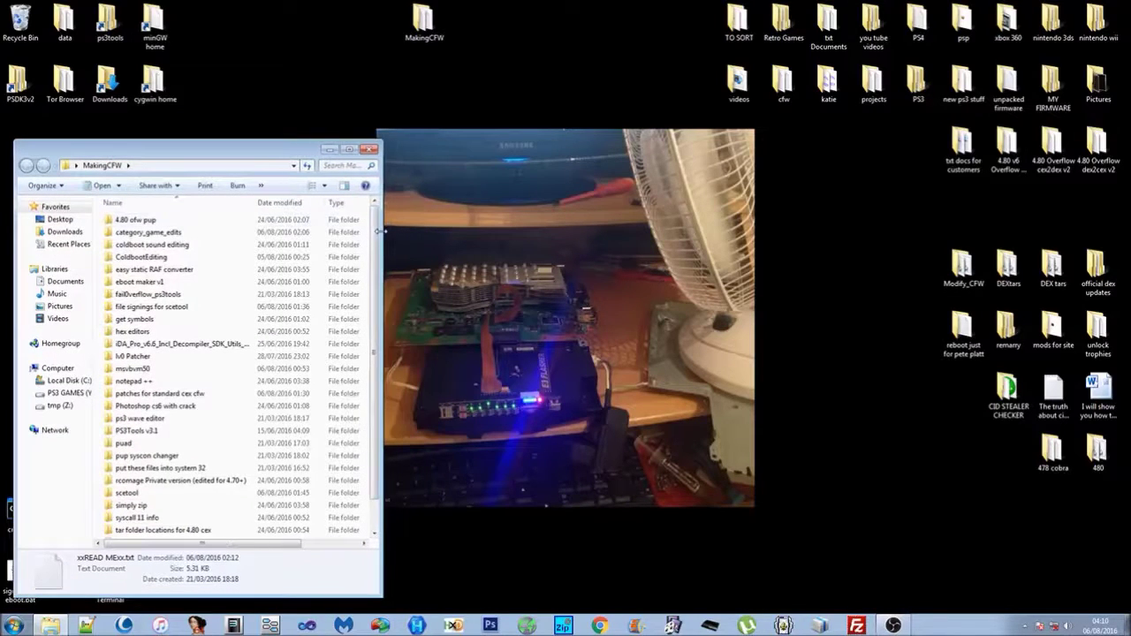
right_click(475, 76)
mouse_move(587, 209)
left_click(654, 212)
type("m")
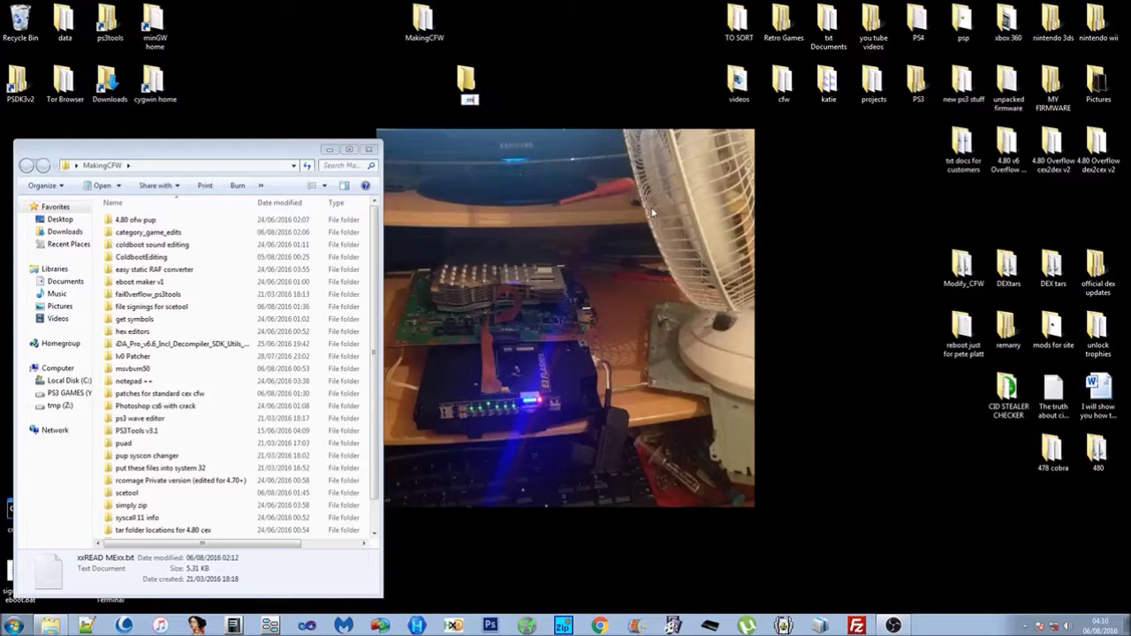
type("y cfw 4.80")
key("Return")
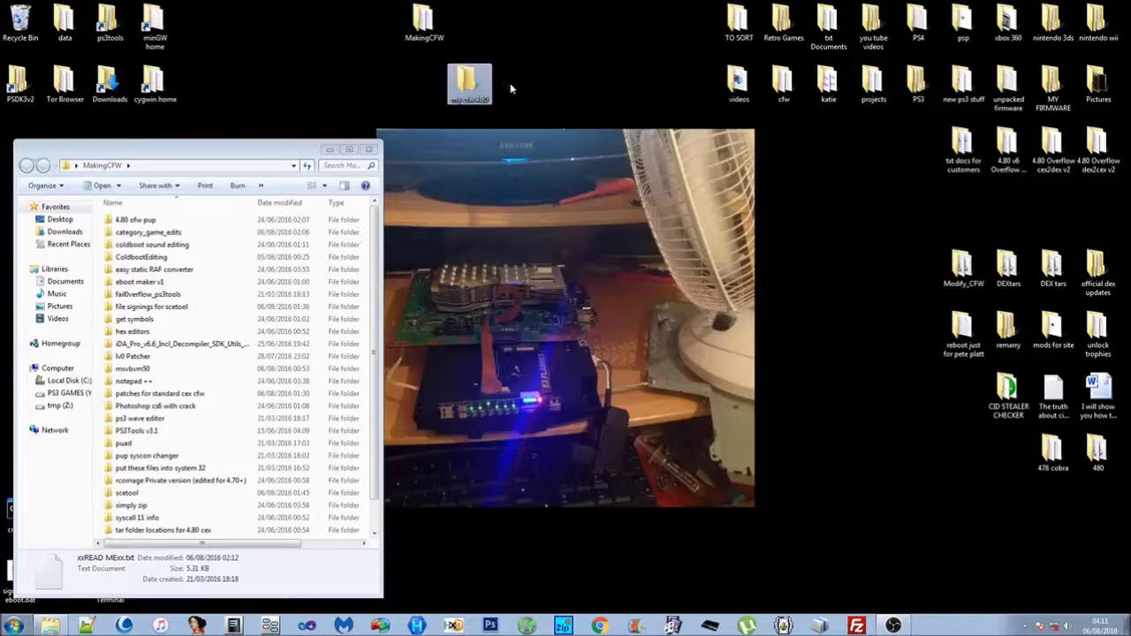
Create a desktop folder named "ofw 4.80" beside the my cfw 4.80 folder.
left_click(510, 88)
right_click(509, 84)
mouse_move(569, 218)
left_click(698, 217)
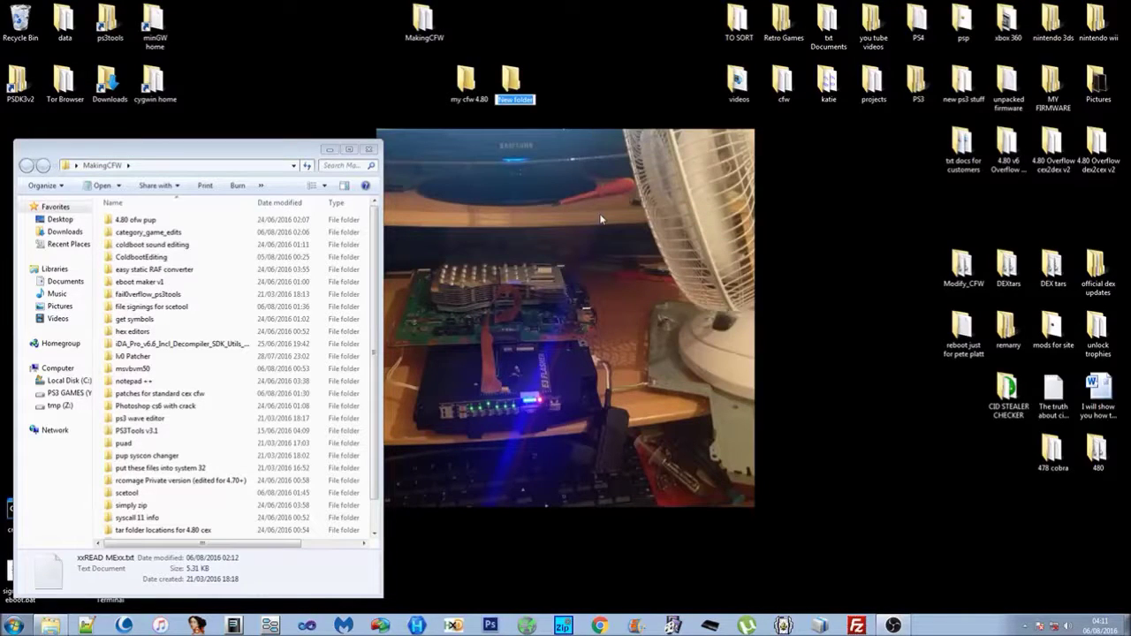
type("cfw 4.80")
key("Return")
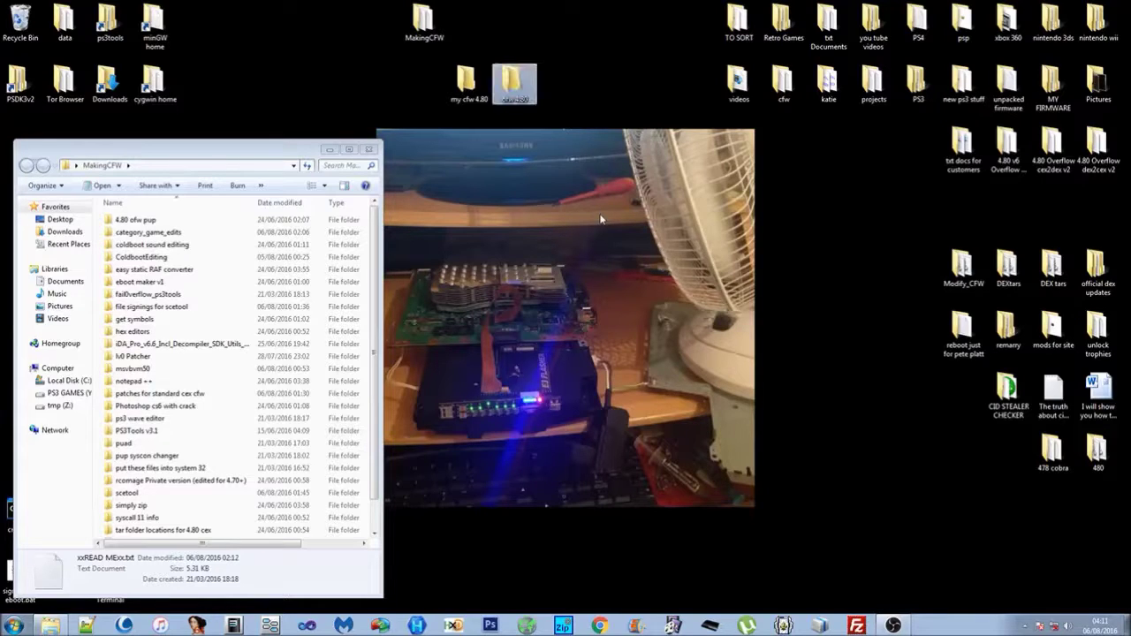
Create a desktop folder named "ofw files" beside the ofw 4.80 folder.
right_click(555, 96)
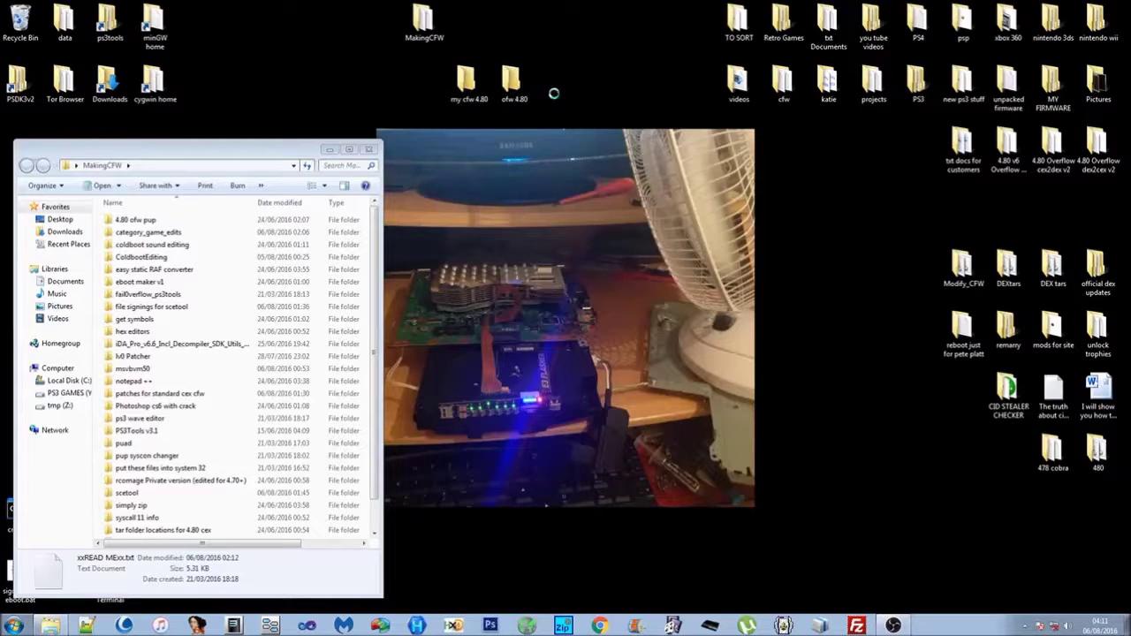
mouse_move(650, 231)
left_click(740, 228)
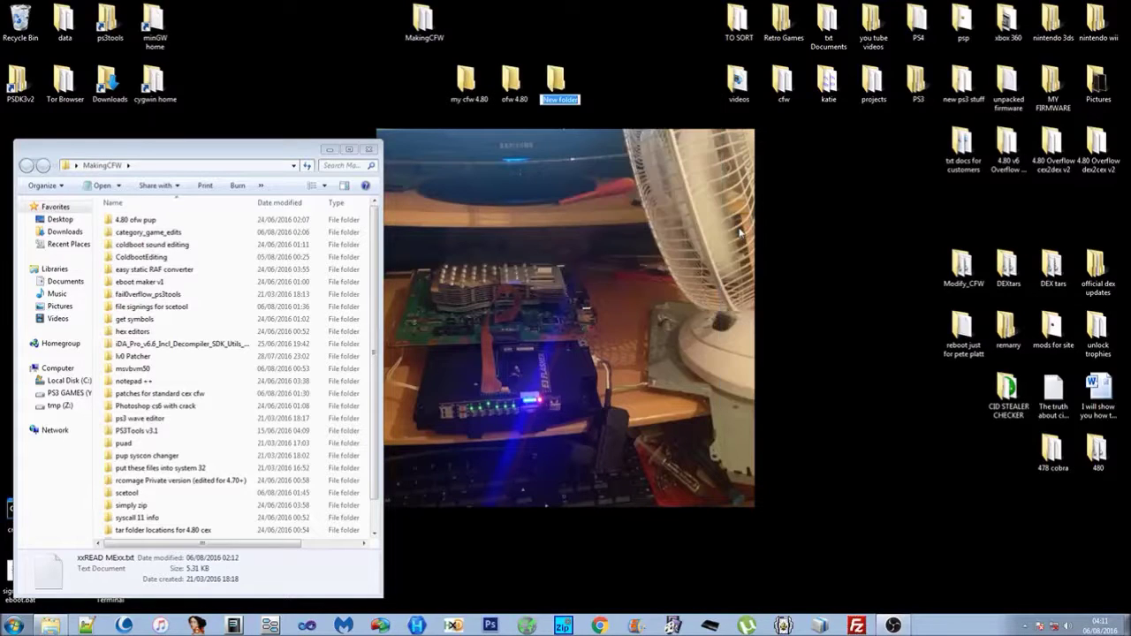
type("ofw files")
key("Return")
Create a desktop folder named "cfw files" beside the ofw files folder.
left_click(601, 87)
right_click(602, 90)
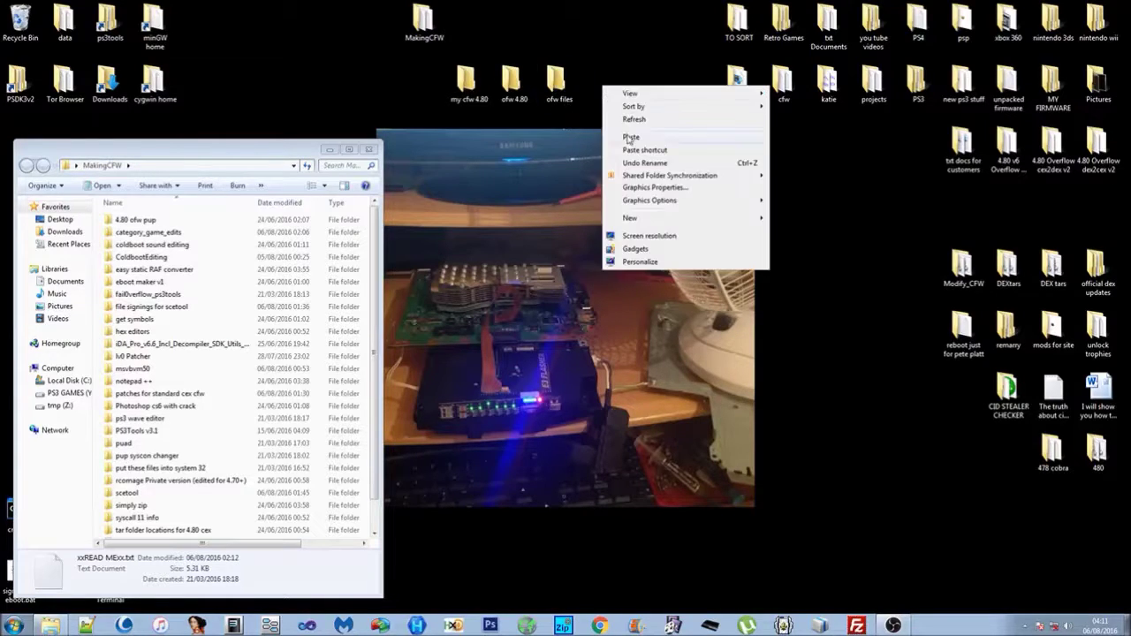
left_click(779, 224)
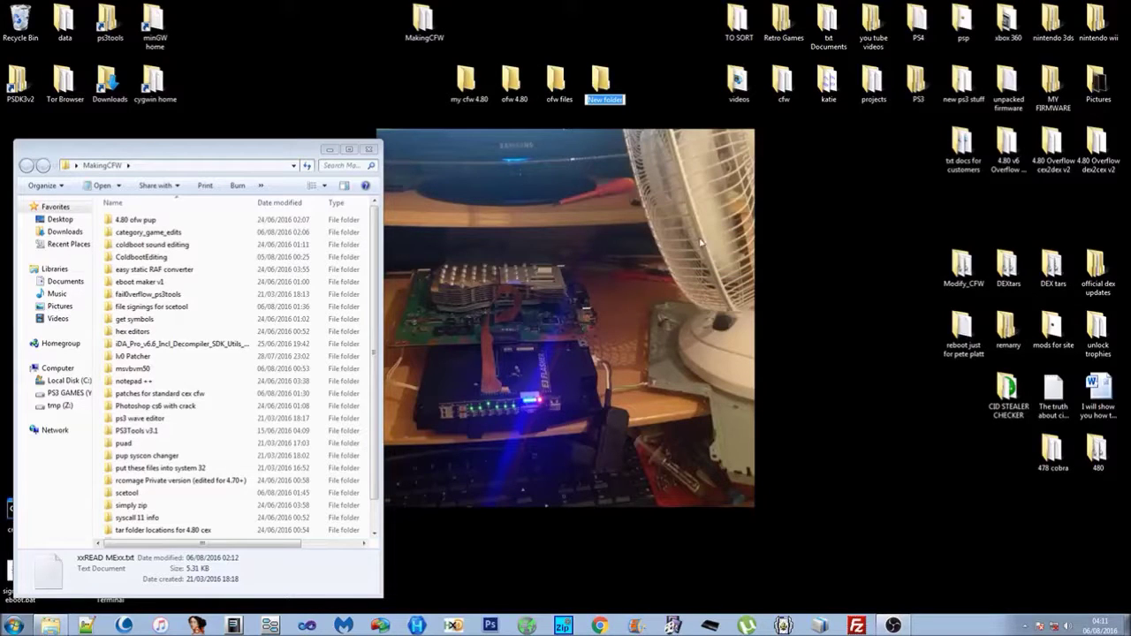
type("cfw files")
Open the ofw files folder and create a subfolder named "core os" in it.
double_click(559, 86)
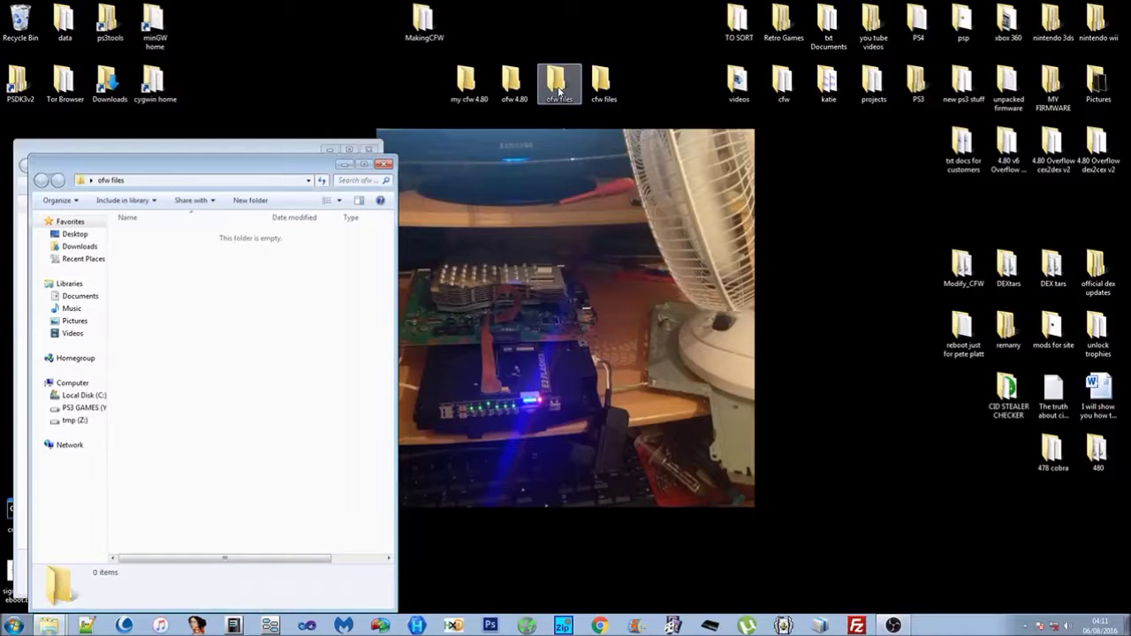
right_click(191, 267)
mouse_move(274, 424)
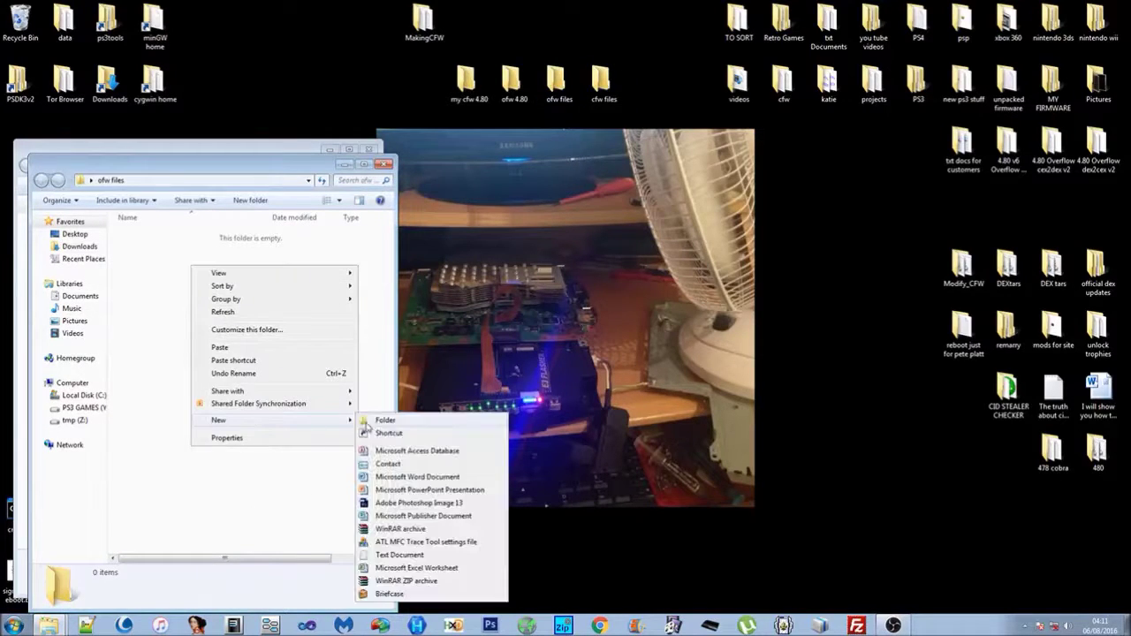
left_click(375, 422)
type("co")
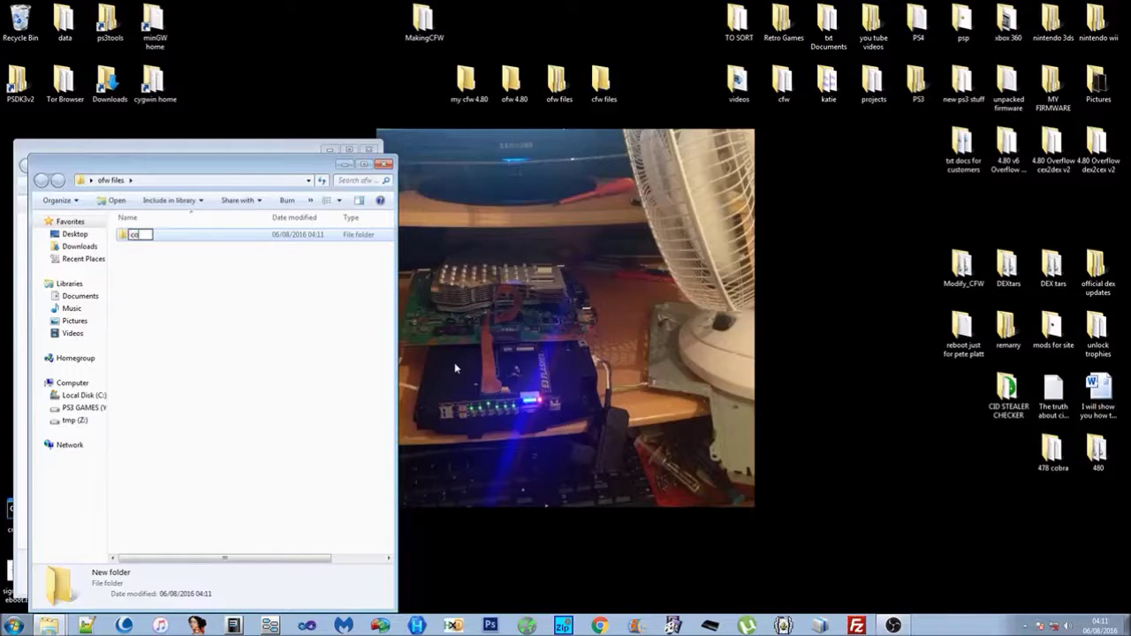
type("re os")
Create a second subfolder named "vsh" inside the ofw files folder.
left_click(290, 341)
right_click(188, 313)
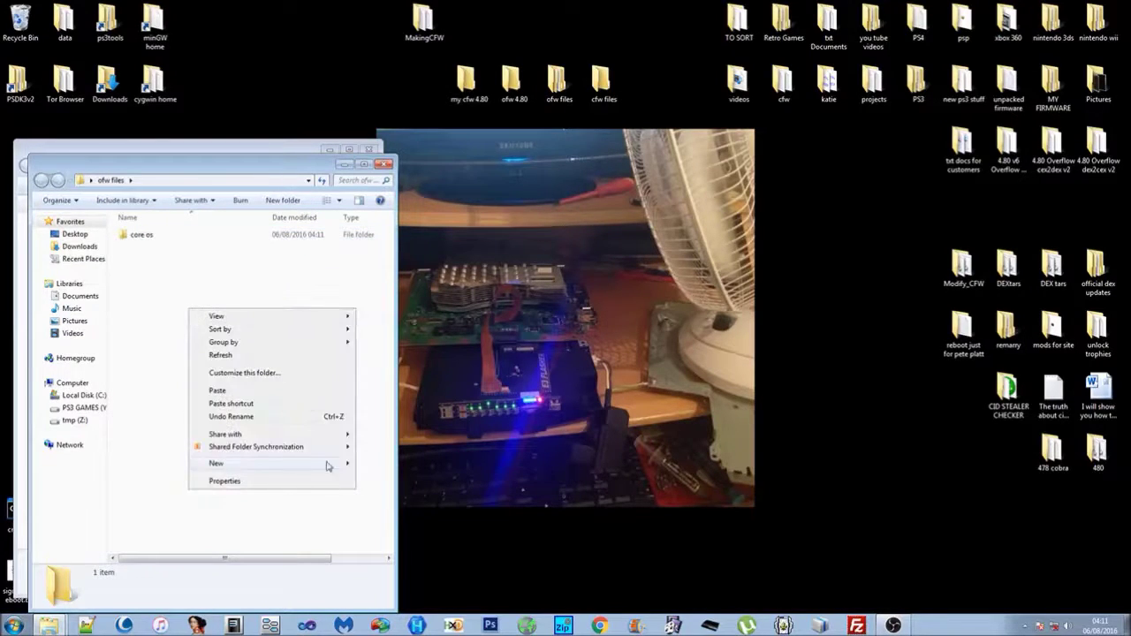
mouse_move(328, 465)
left_click(379, 290)
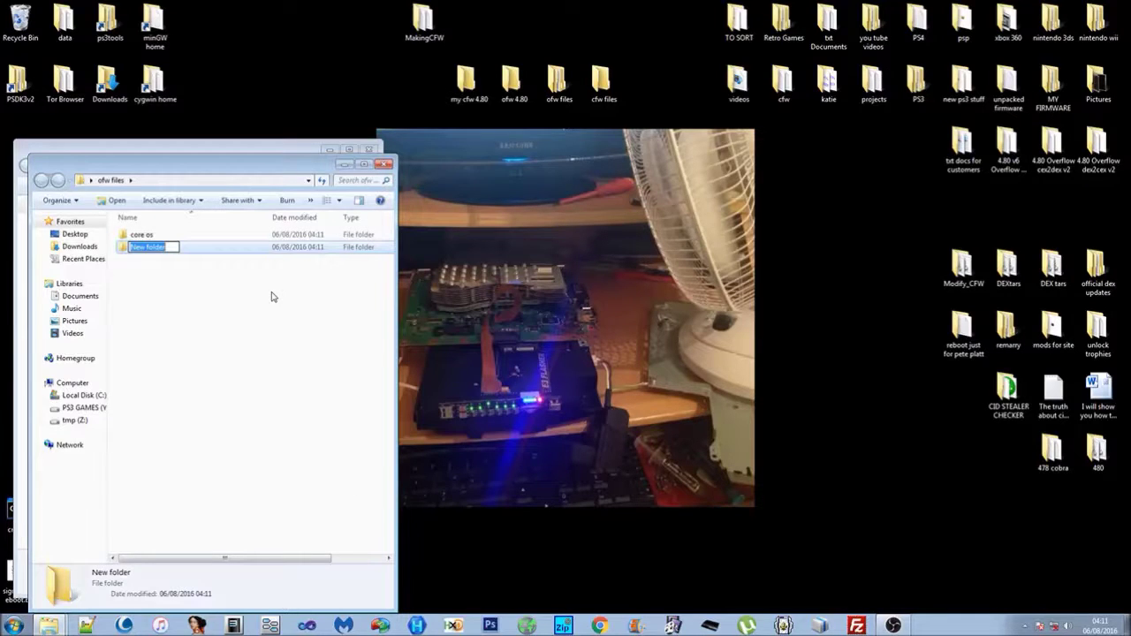
type("vsh")
left_click(235, 329)
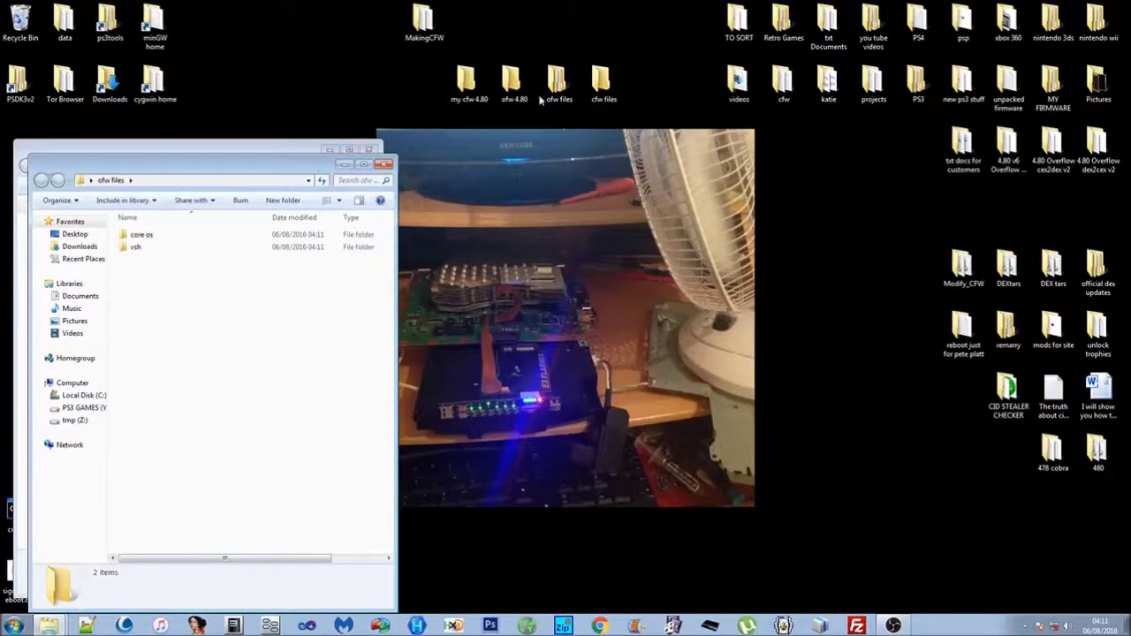
Copy the core os and vsh subfolders from the ofw files folder into the cfw files folder.
double_click(603, 83)
left_click_drag(243, 23, 630, 157)
left_click_drag(154, 271, 142, 232)
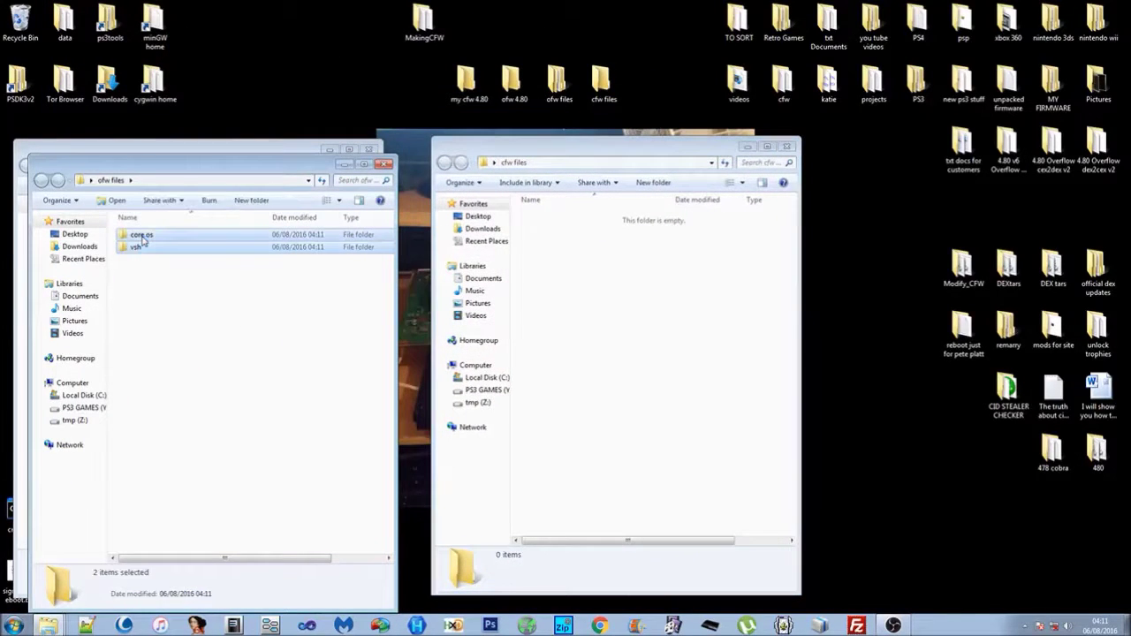
right_click(142, 234)
left_click(176, 519)
left_click(611, 298)
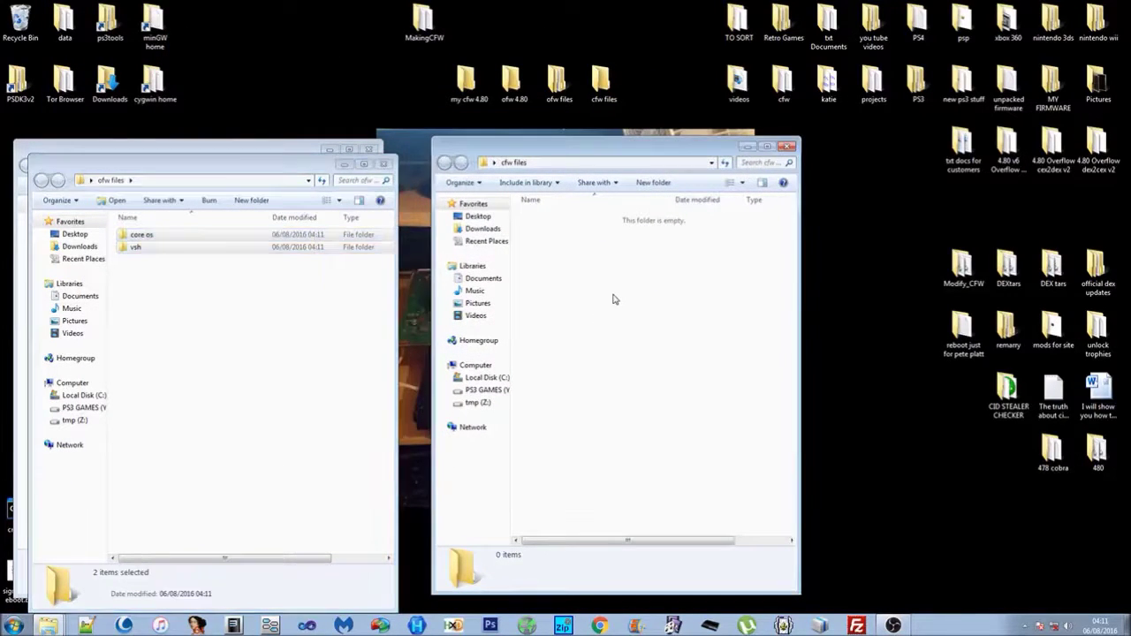
right_click(612, 296)
left_click(642, 376)
Compare the contents of the ofw files and cfw files folders side by side, and close both windows.
left_click_drag(443, 153, 553, 163)
left_click_drag(298, 167, 391, 155)
left_click(374, 253)
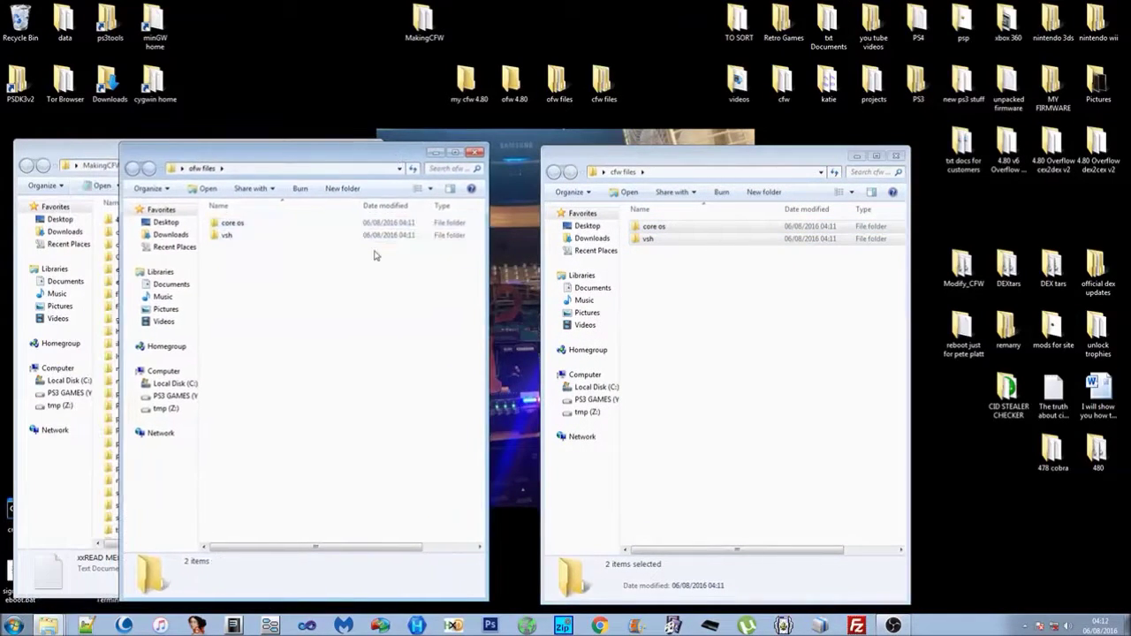
left_click(638, 274)
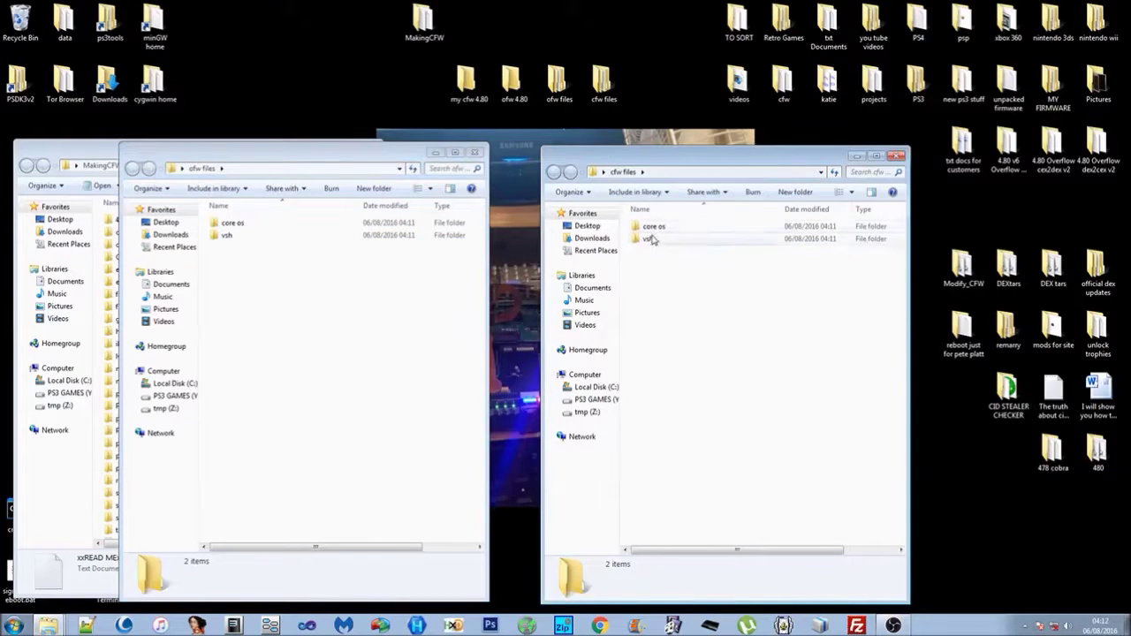
left_click(896, 156)
left_click(475, 152)
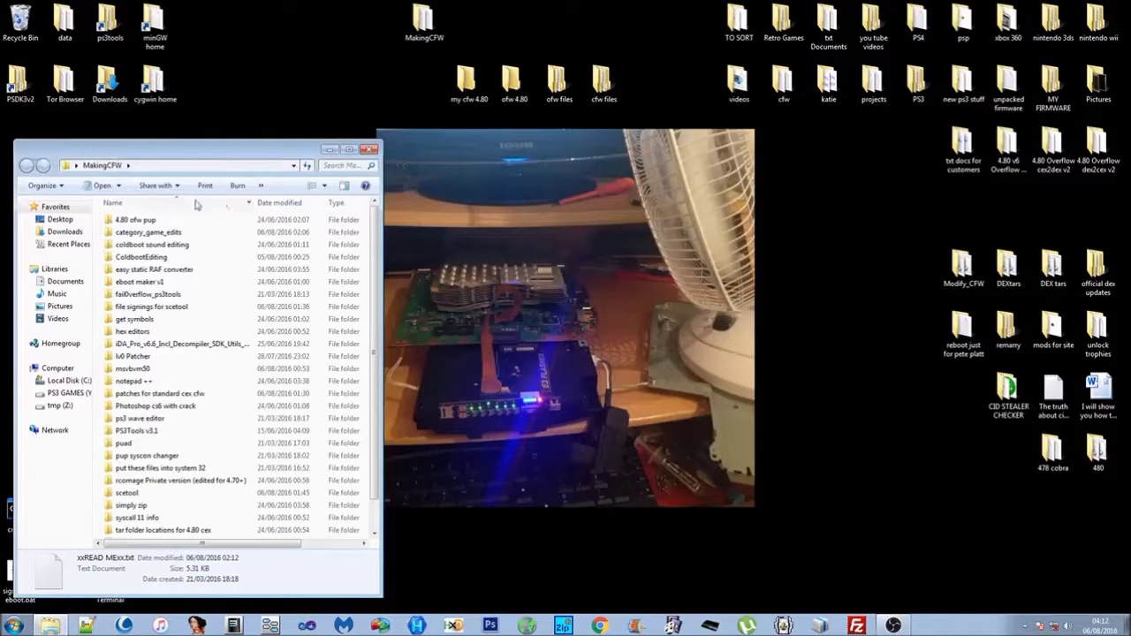
Copy the PS3UPDAT.PUP file from the 4.80 ofw pup folder in MakingCFW to the clipboard.
double_click(134, 220)
key("BackSpace")
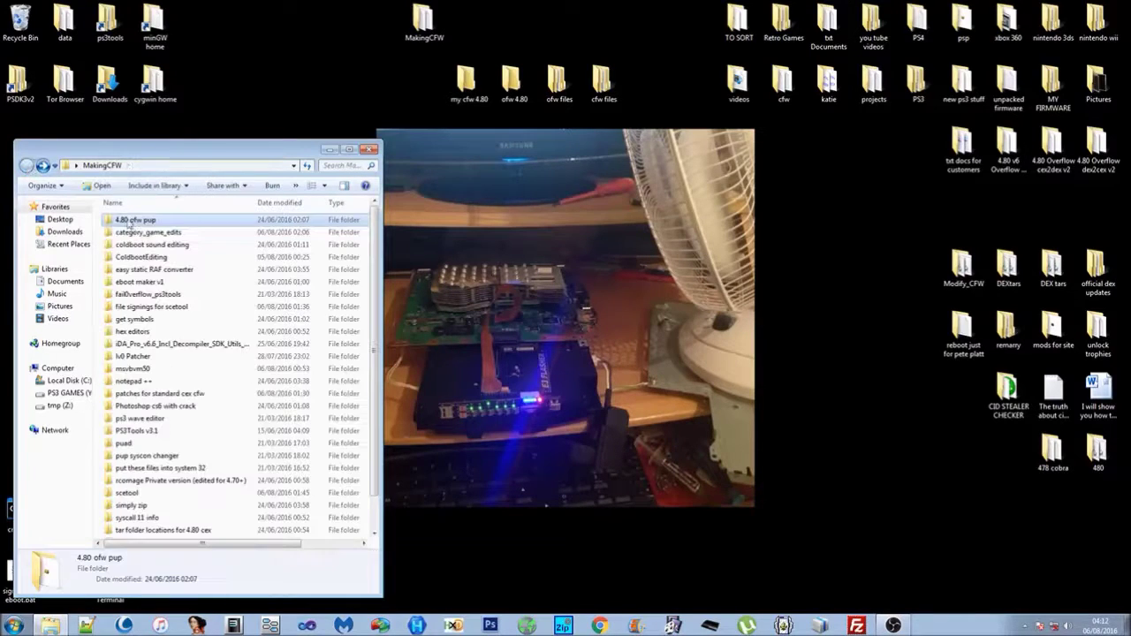
double_click(140, 223)
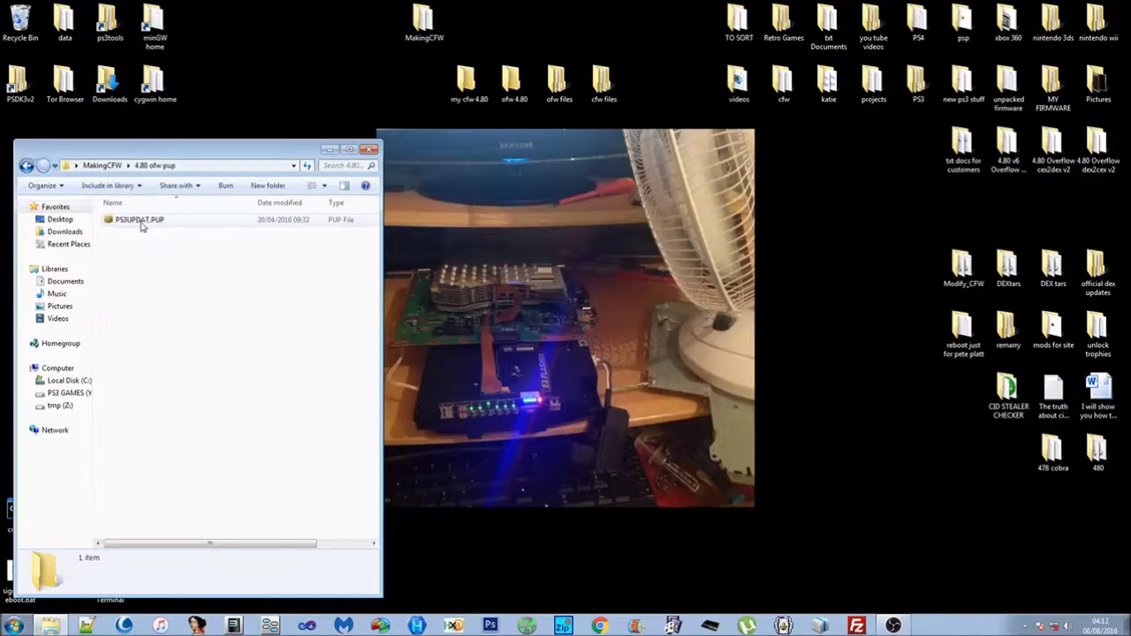
left_click(139, 221)
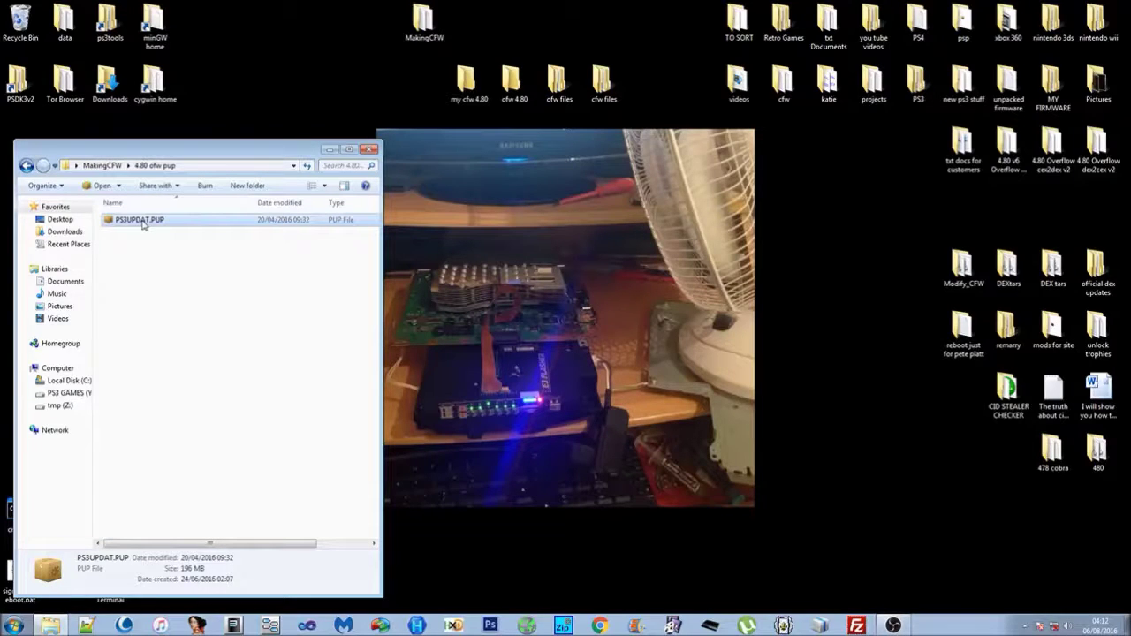
right_click(142, 224)
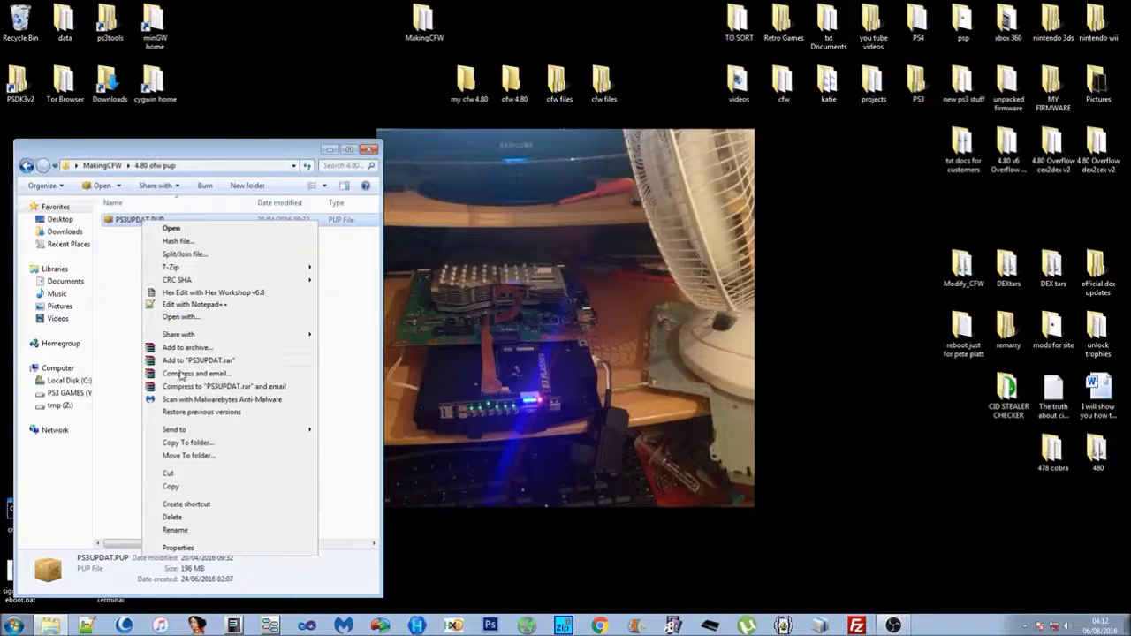
left_click(182, 487)
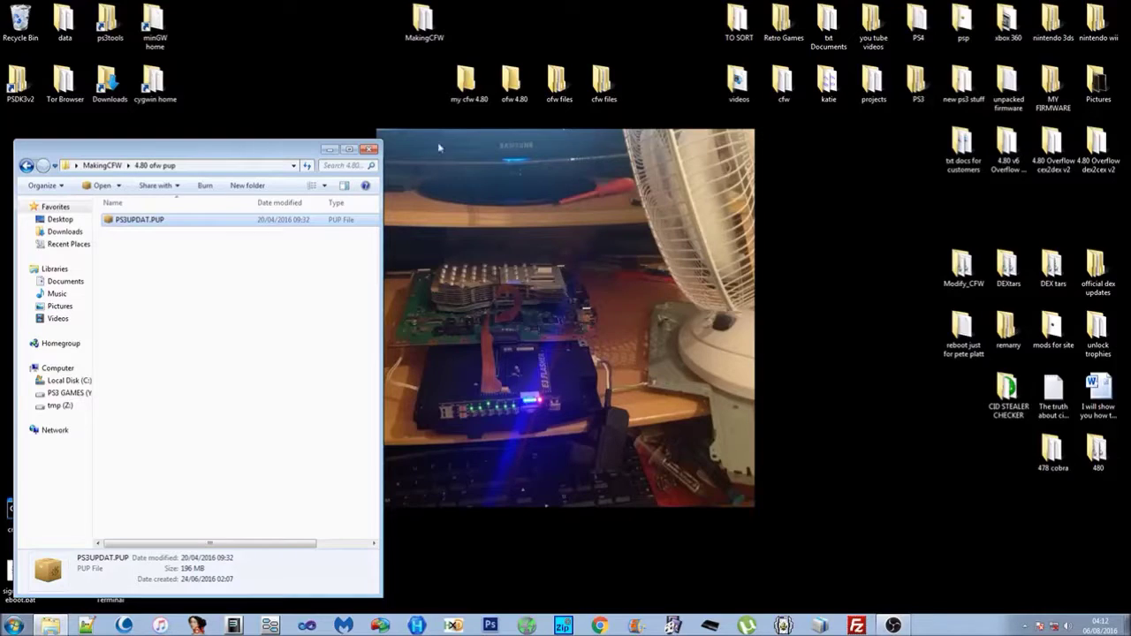
Paste the copied PS3UPDAT.PUP file into the ofw 4.80 folder on the desktop and close that folder window.
double_click(513, 84)
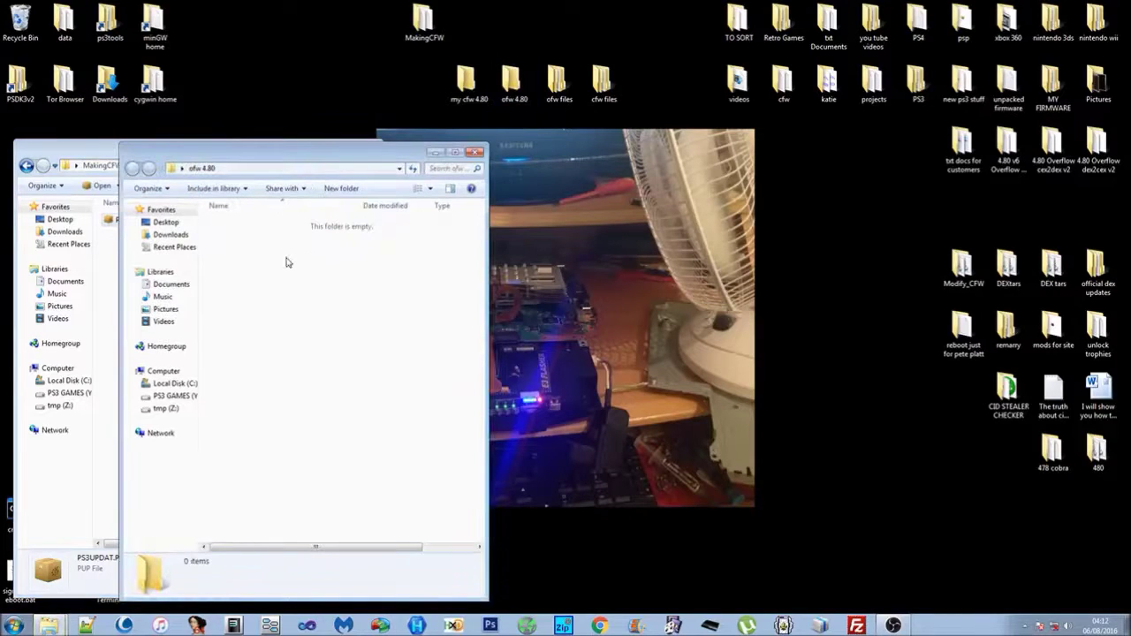
right_click(286, 263)
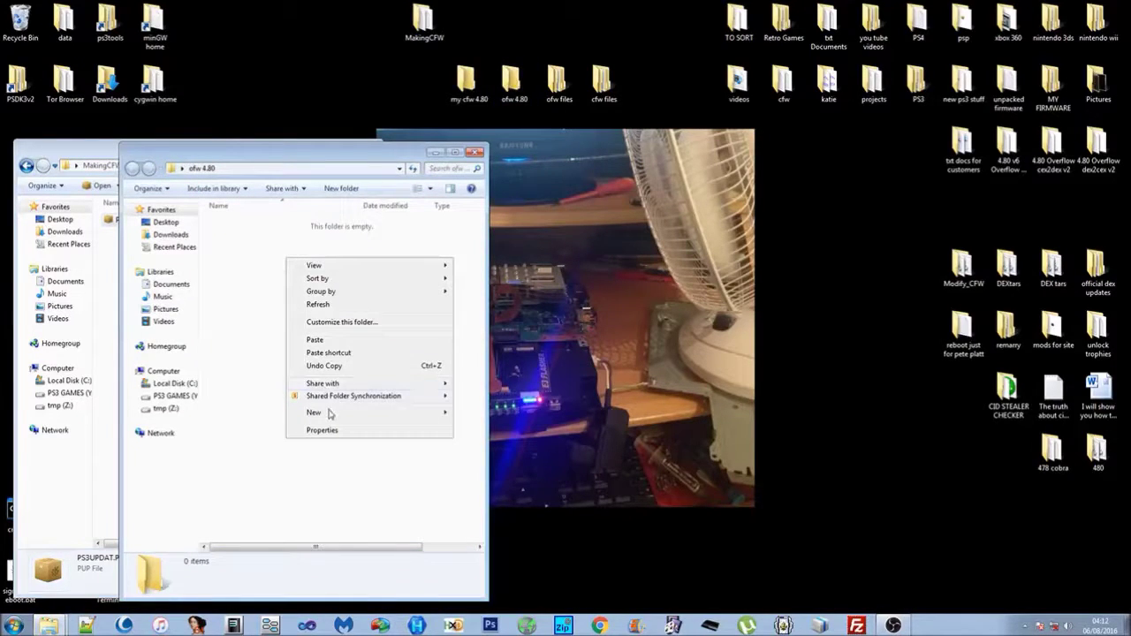
left_click(326, 341)
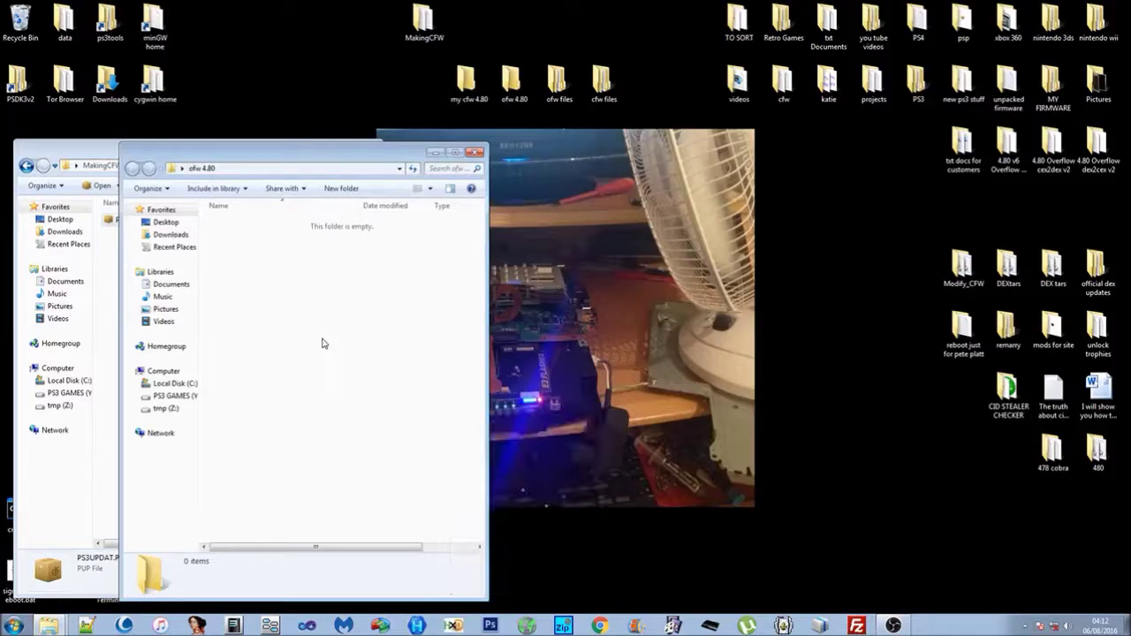
left_click(474, 152)
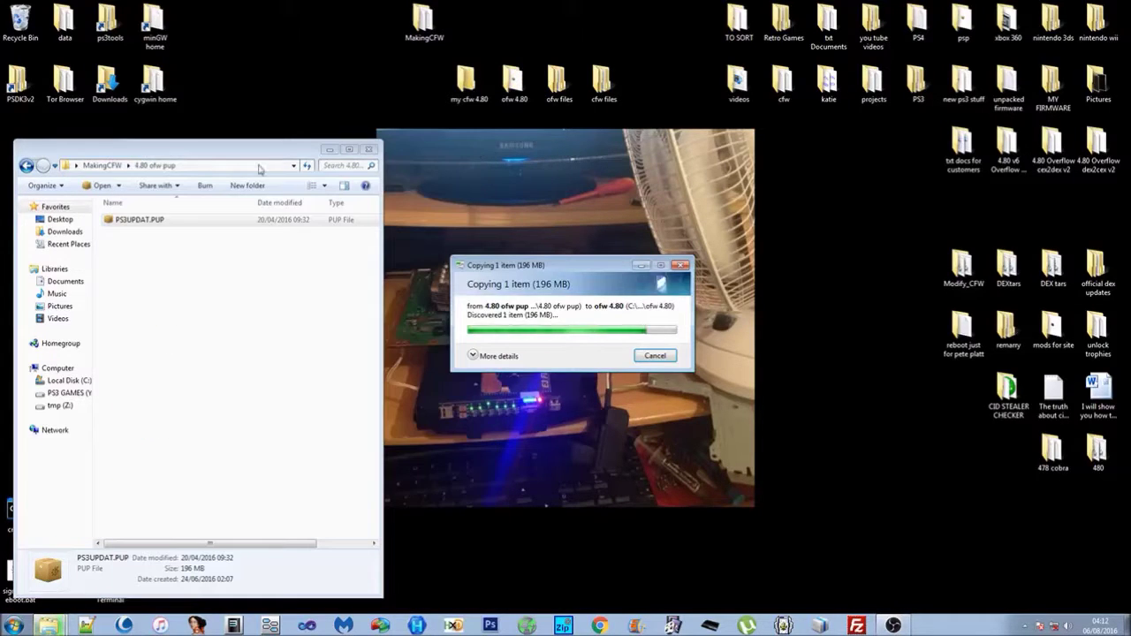
Return to the MakingCFW folder, then open PUAD GUI and place it clear of the folder window.
left_click(27, 166)
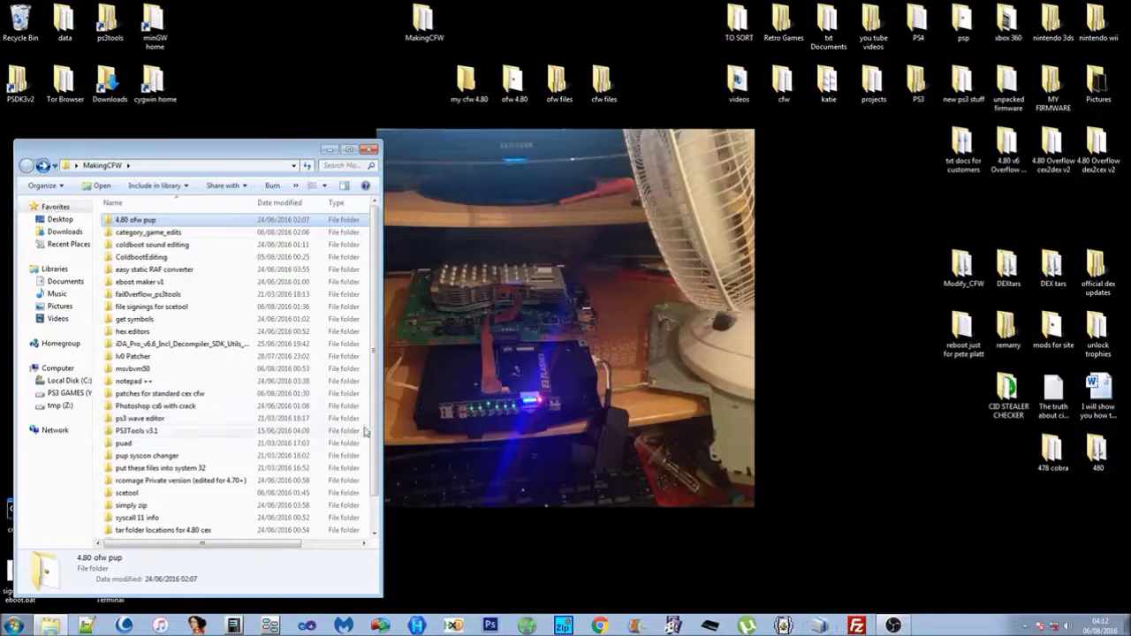
left_click(817, 625)
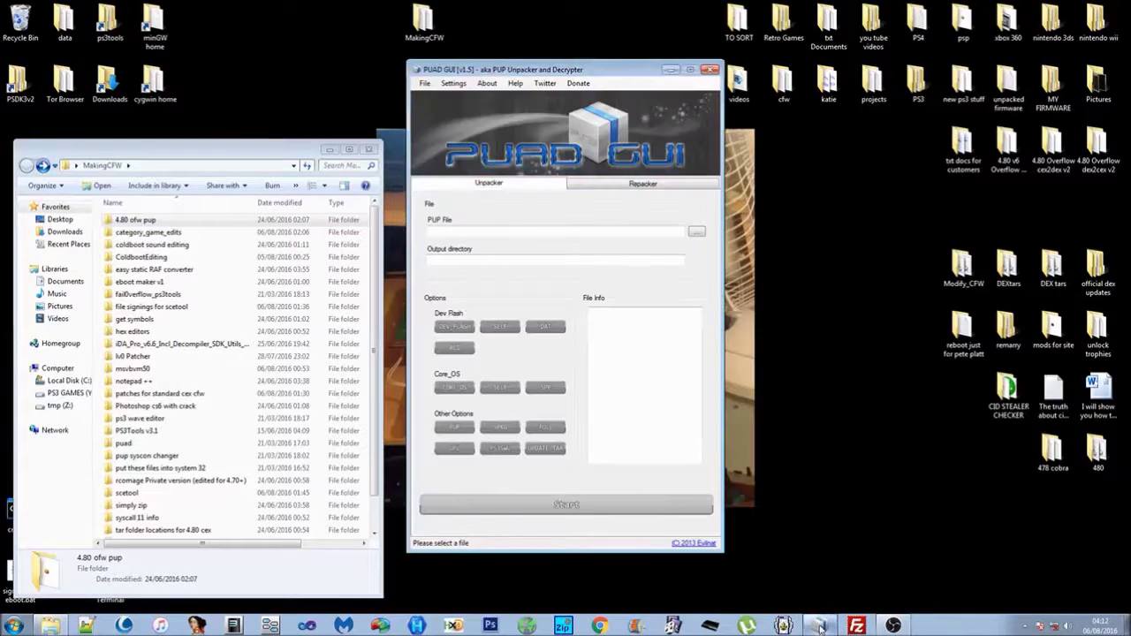
left_click_drag(601, 79, 882, 94)
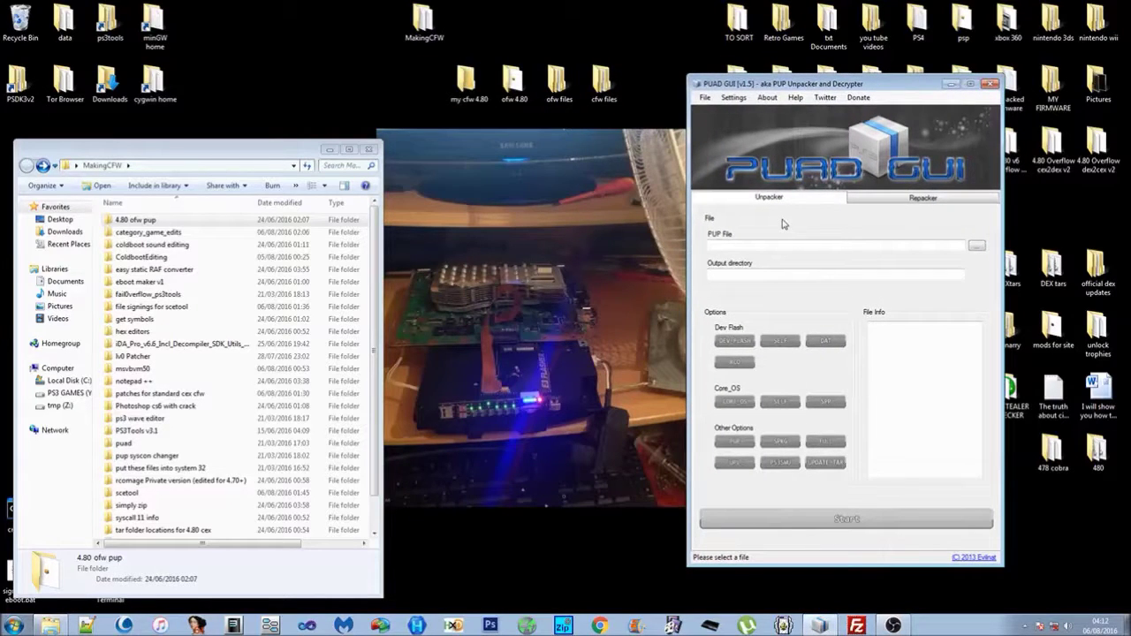
Review PUAD GUI's boot options, including the music setting, and close them without saving.
left_click(736, 98)
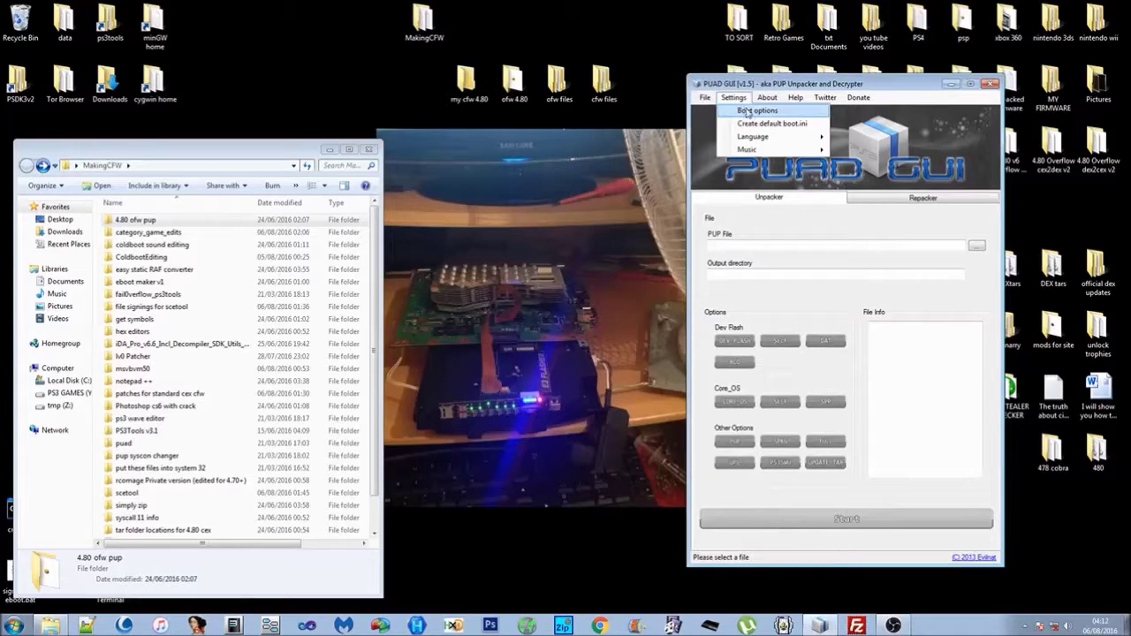
left_click(746, 111)
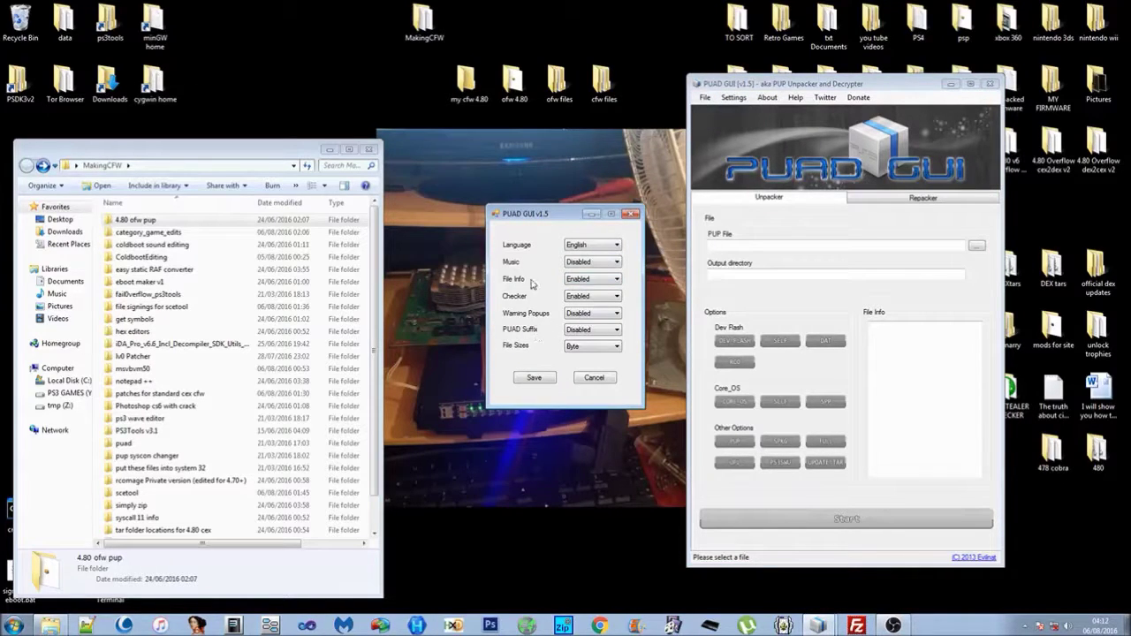
left_click(580, 263)
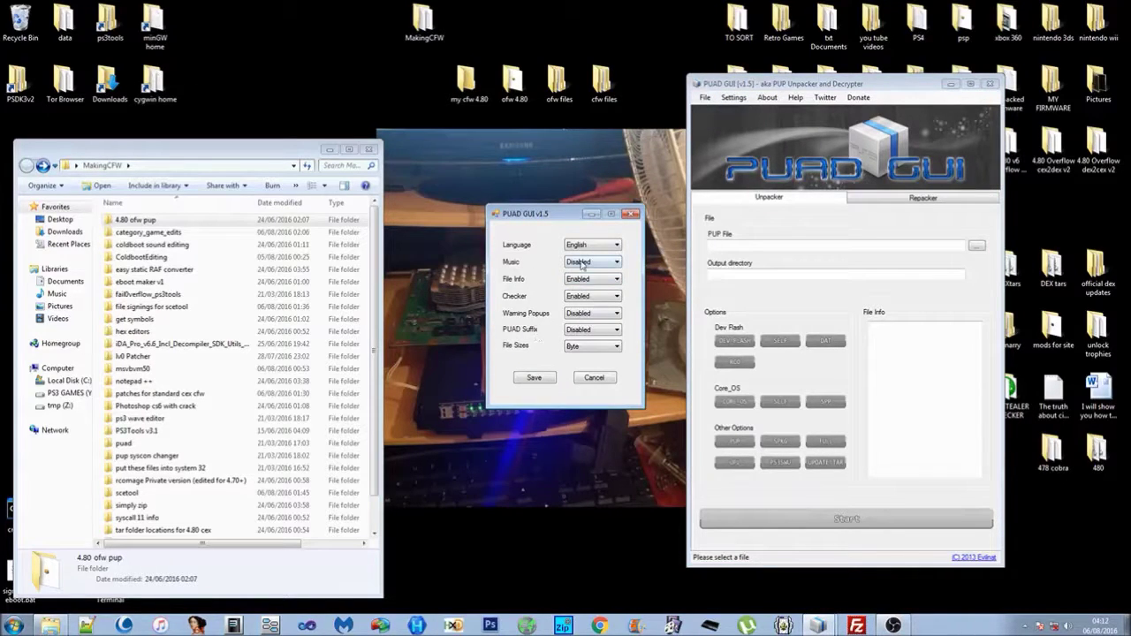
left_click(631, 216)
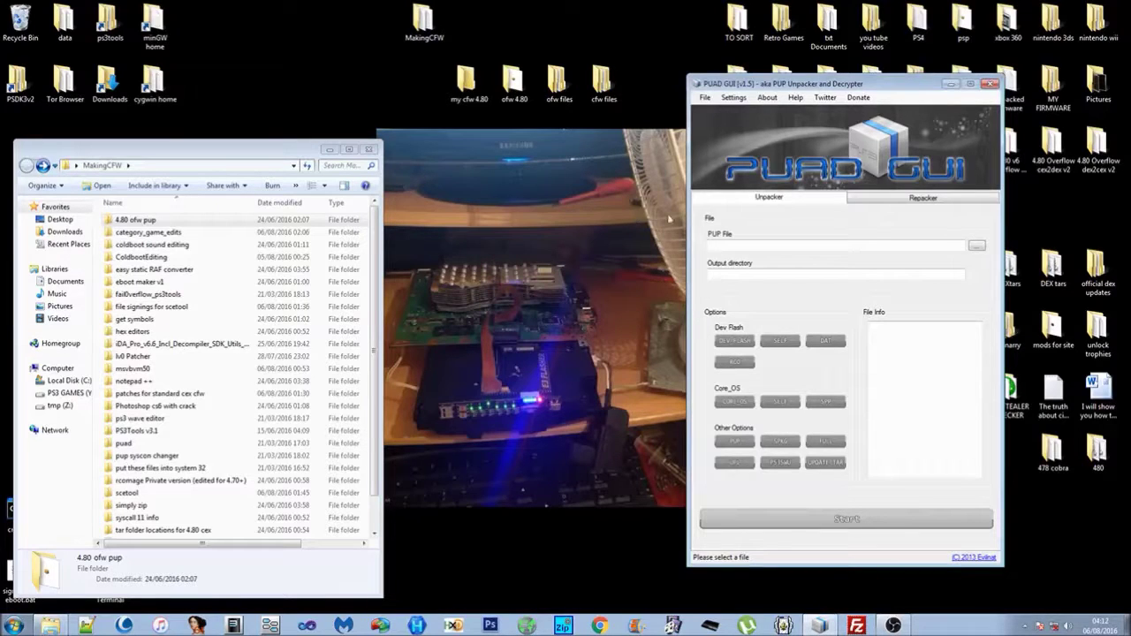
Look over the Repacker page of PUAD GUI and return to the Unpacker page.
left_click(874, 202)
left_click(831, 202)
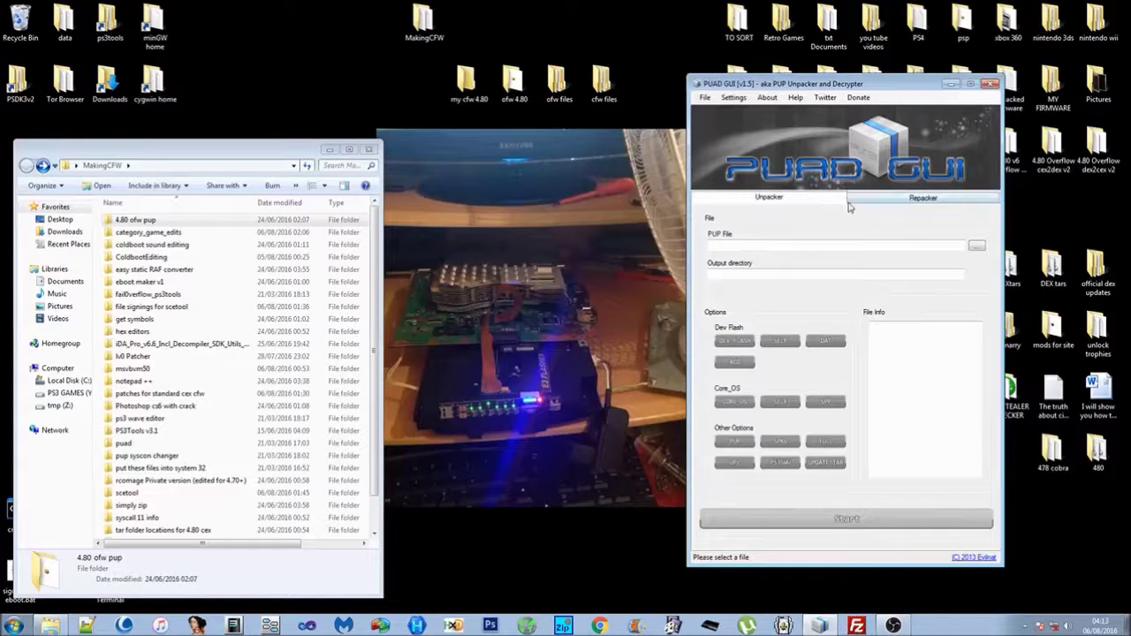
left_click(868, 197)
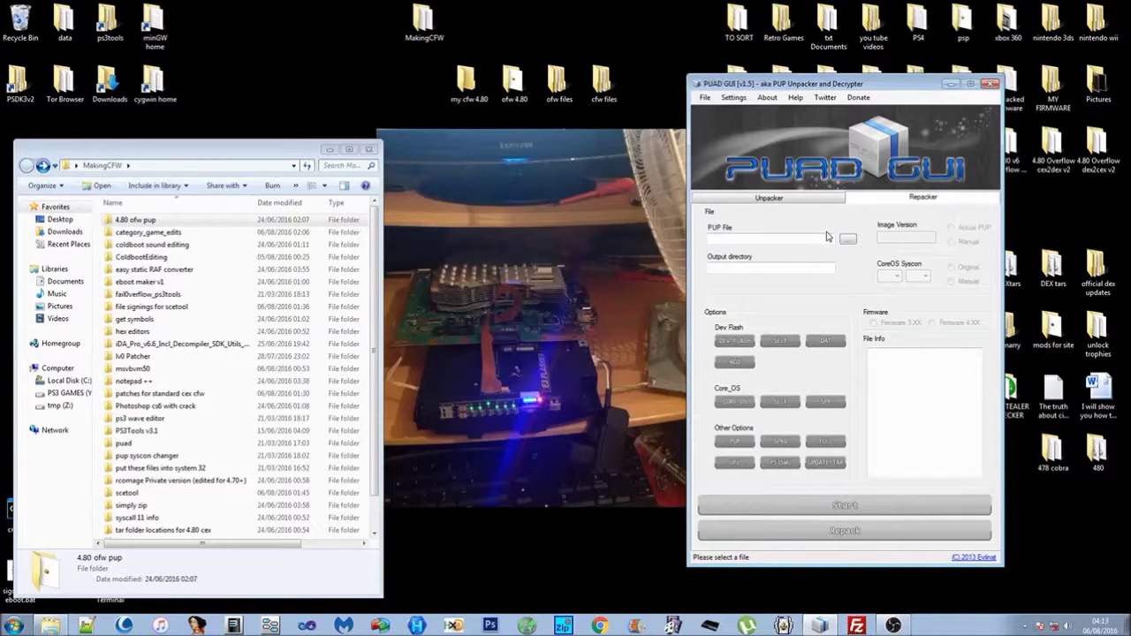
left_click(804, 200)
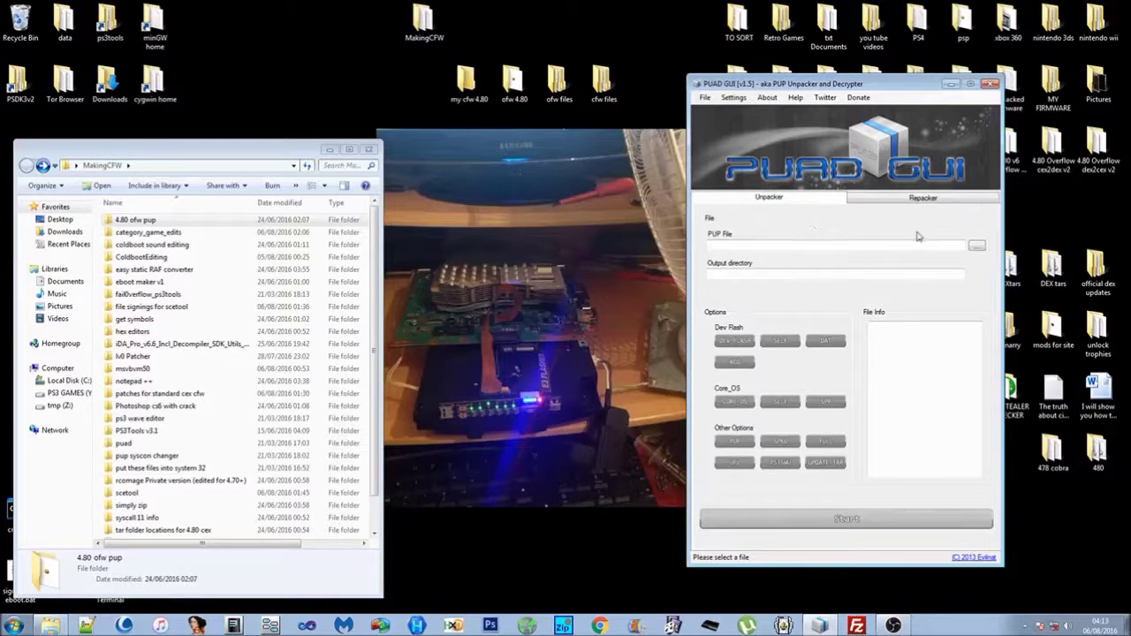
Load PS3UPDAT.PUP from the desktop's ofw 4.80 folder into the unpacker, with ofw 4.80 as the output directory.
left_click(977, 248)
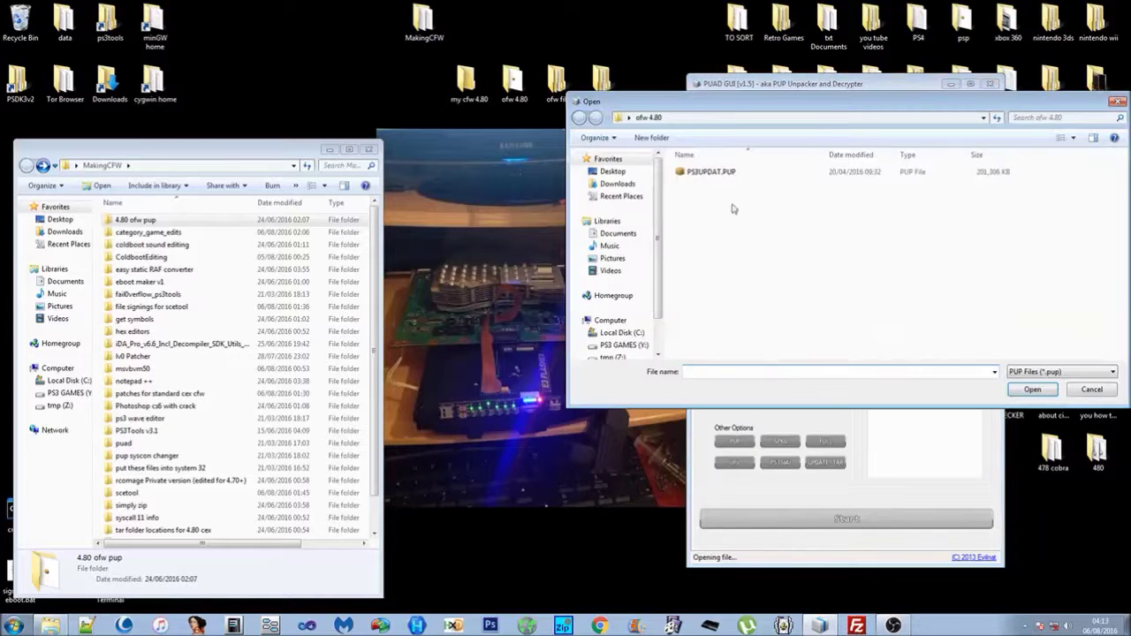
left_click(612, 171)
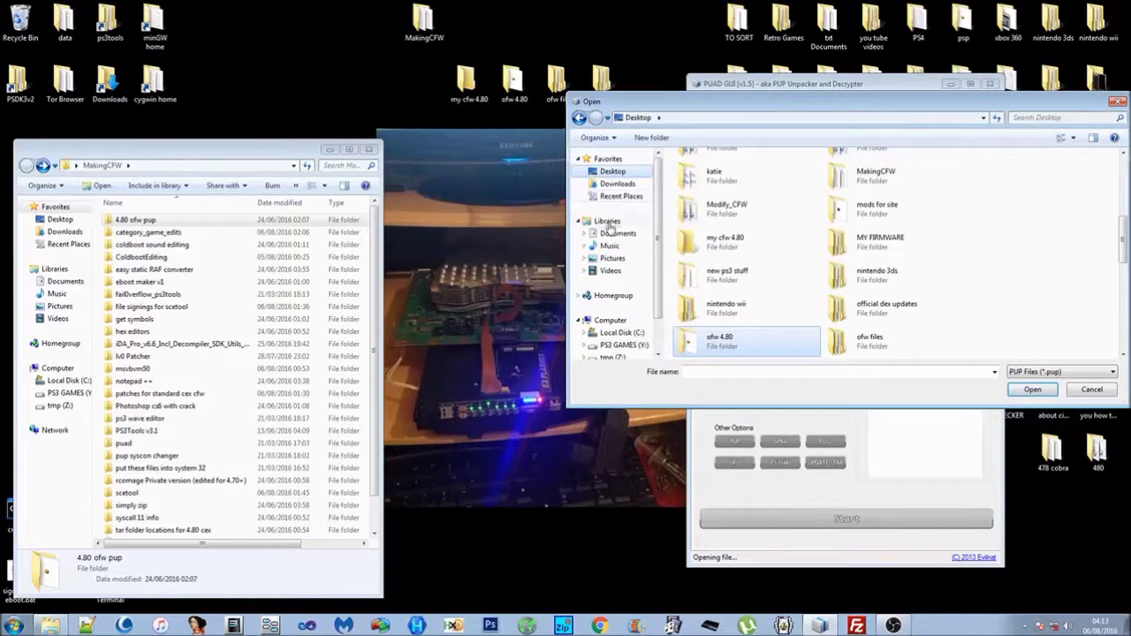
left_click(616, 233)
left_click(613, 171)
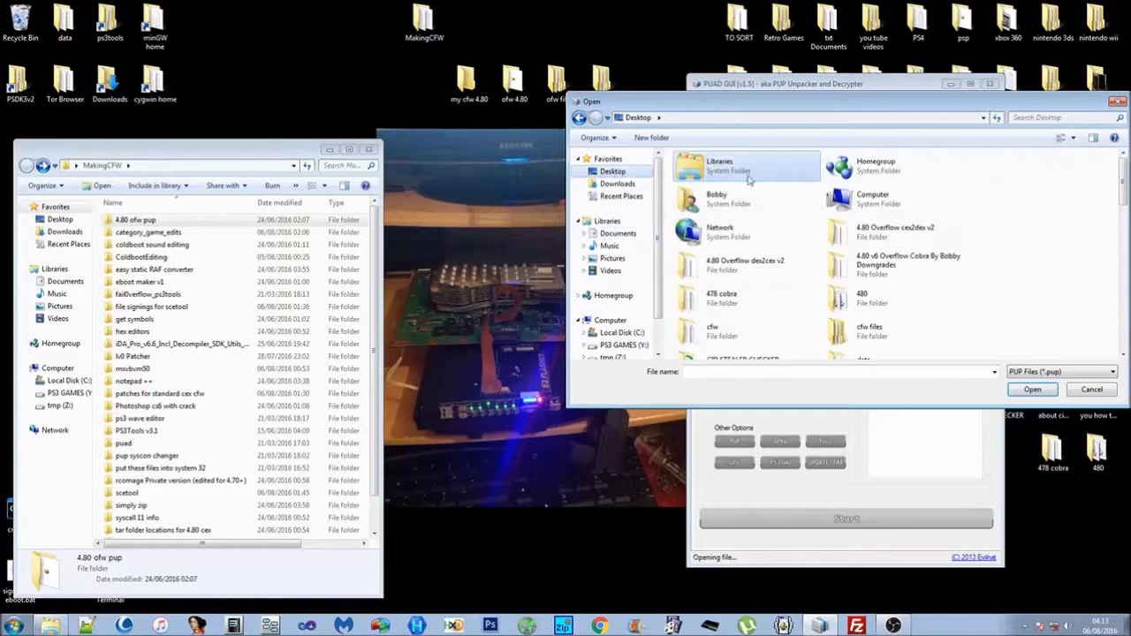
scroll(901, 237, "down", 5)
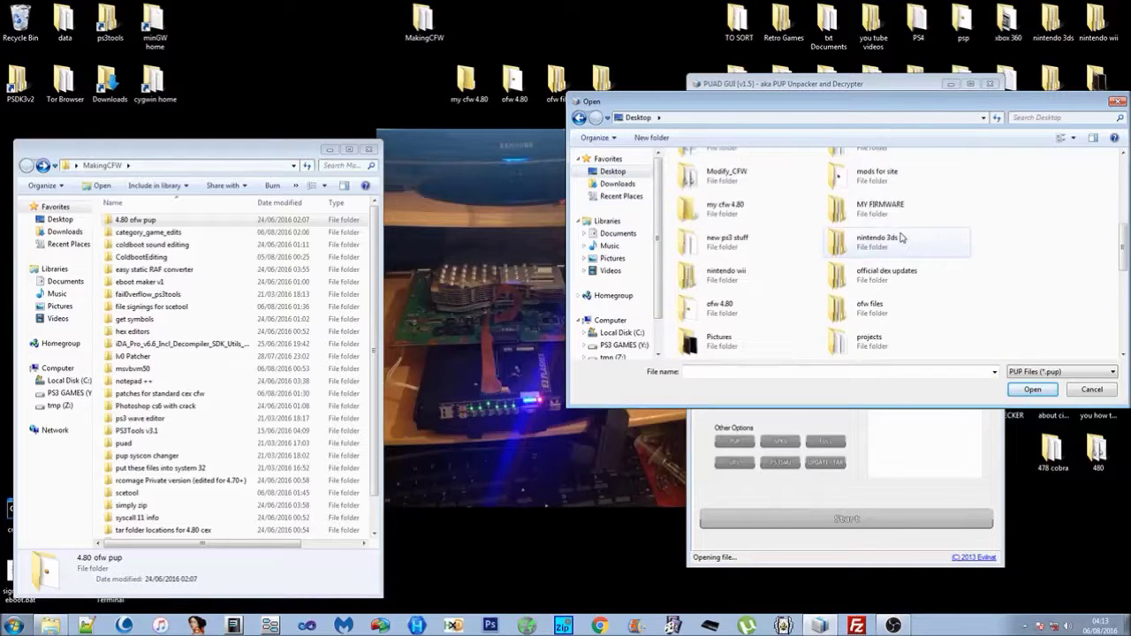
scroll(901, 236, "up", 1)
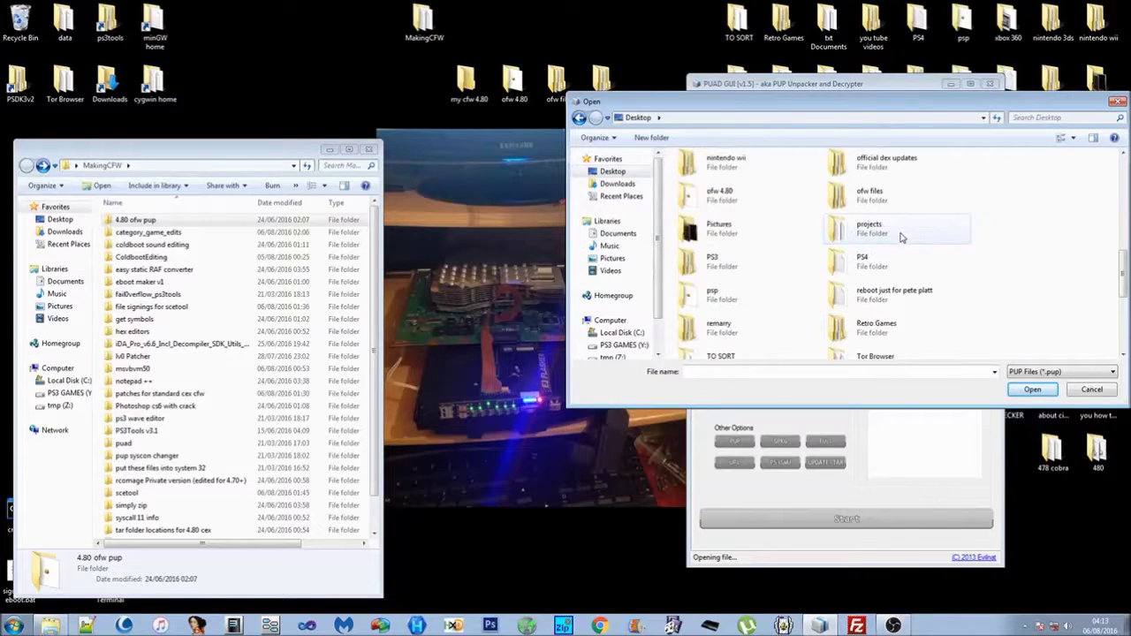
double_click(720, 200)
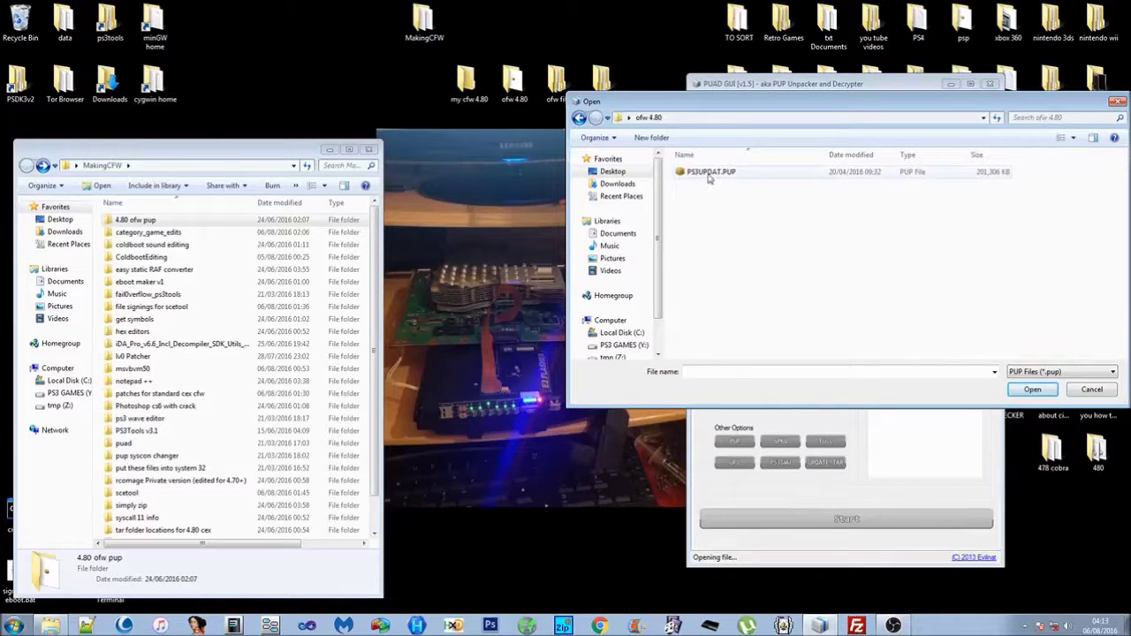
double_click(707, 173)
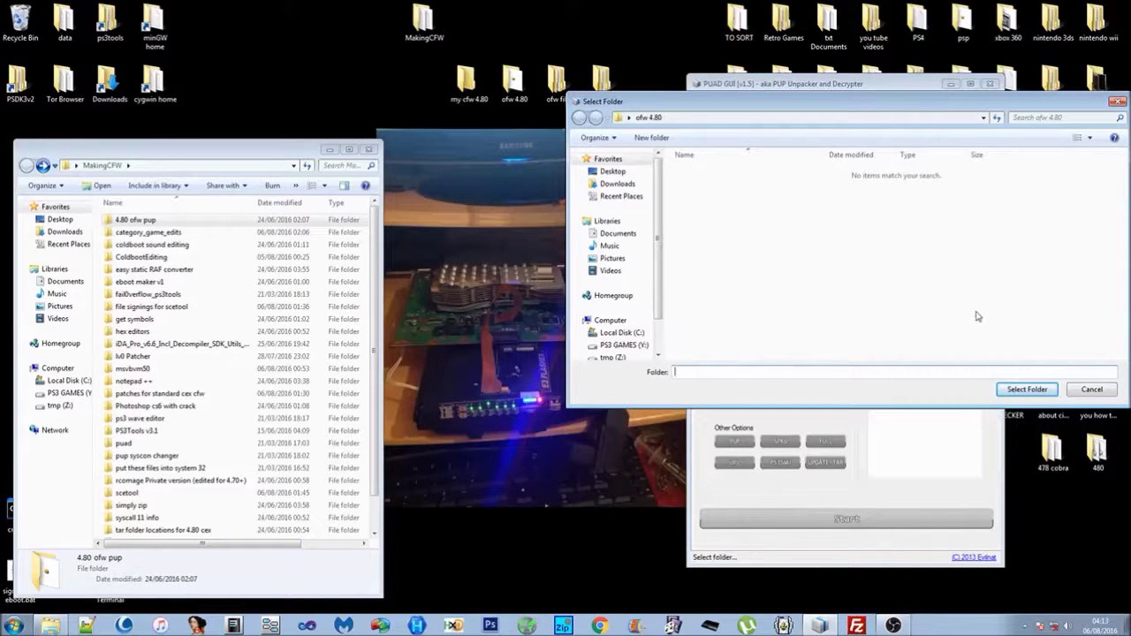
left_click(1026, 389)
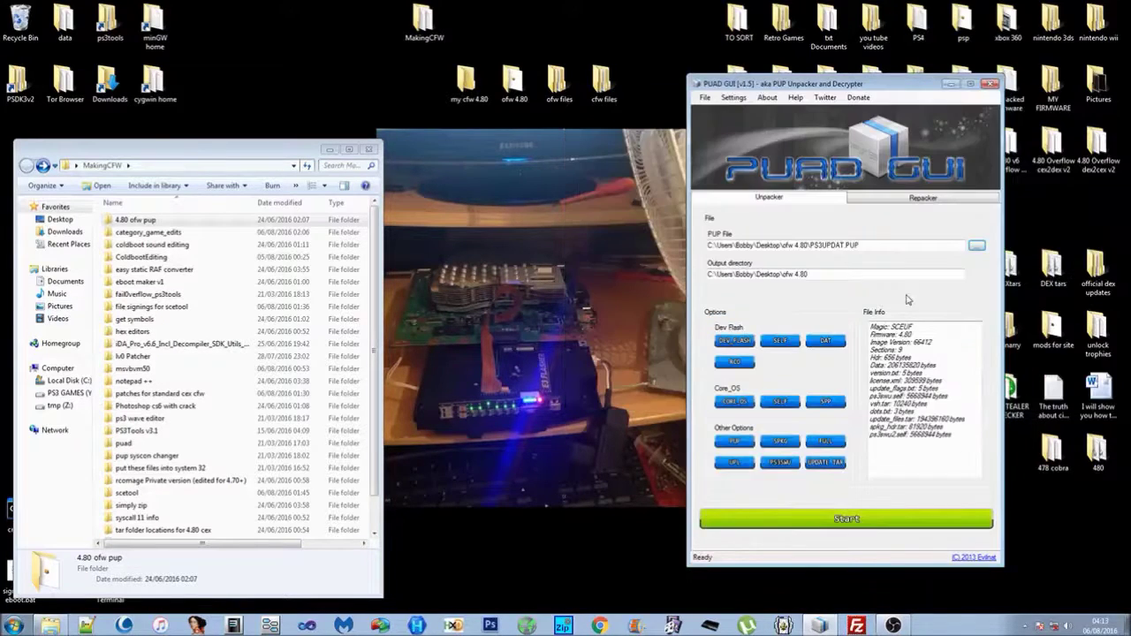
Unpack the firmware file with the DEV_FLASH and CORE_OS options enabled.
left_click(731, 343)
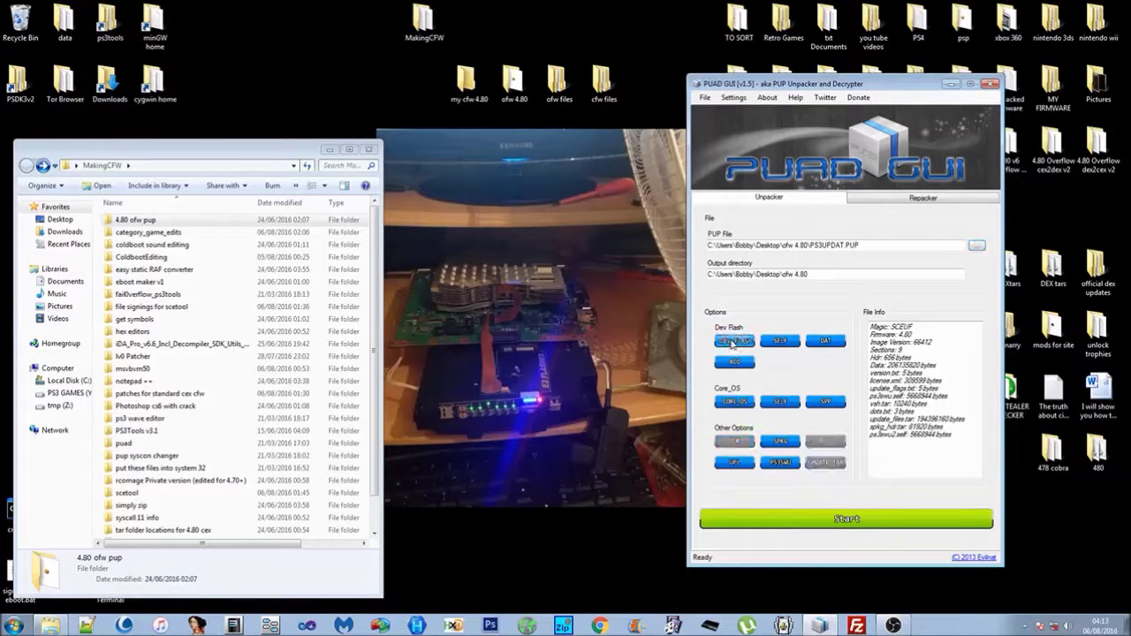
left_click(737, 402)
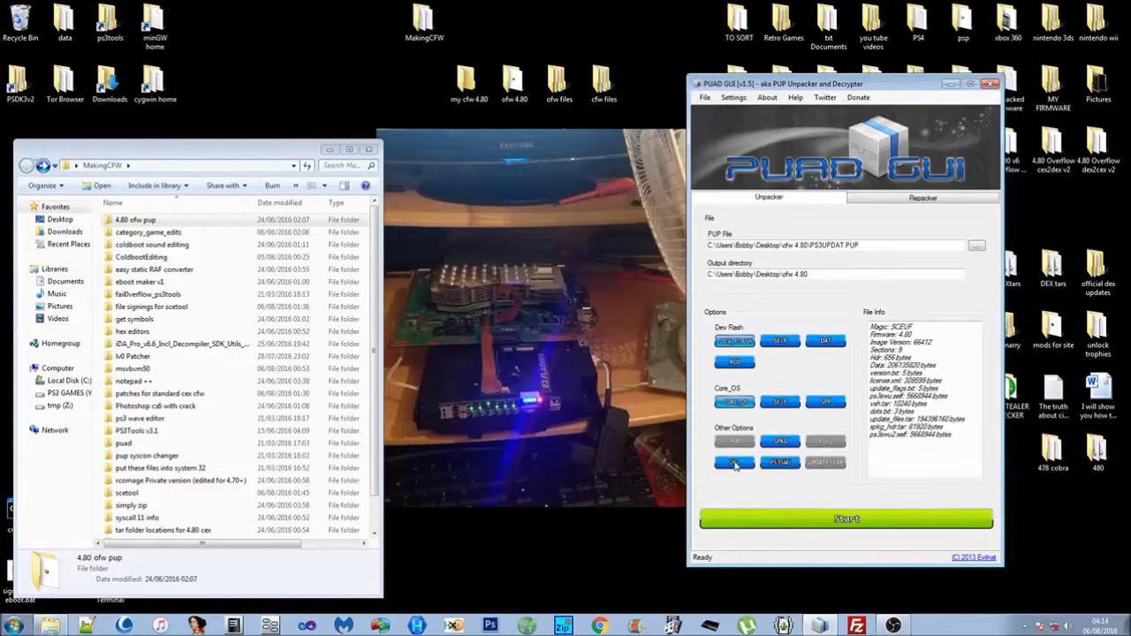
left_click(839, 520)
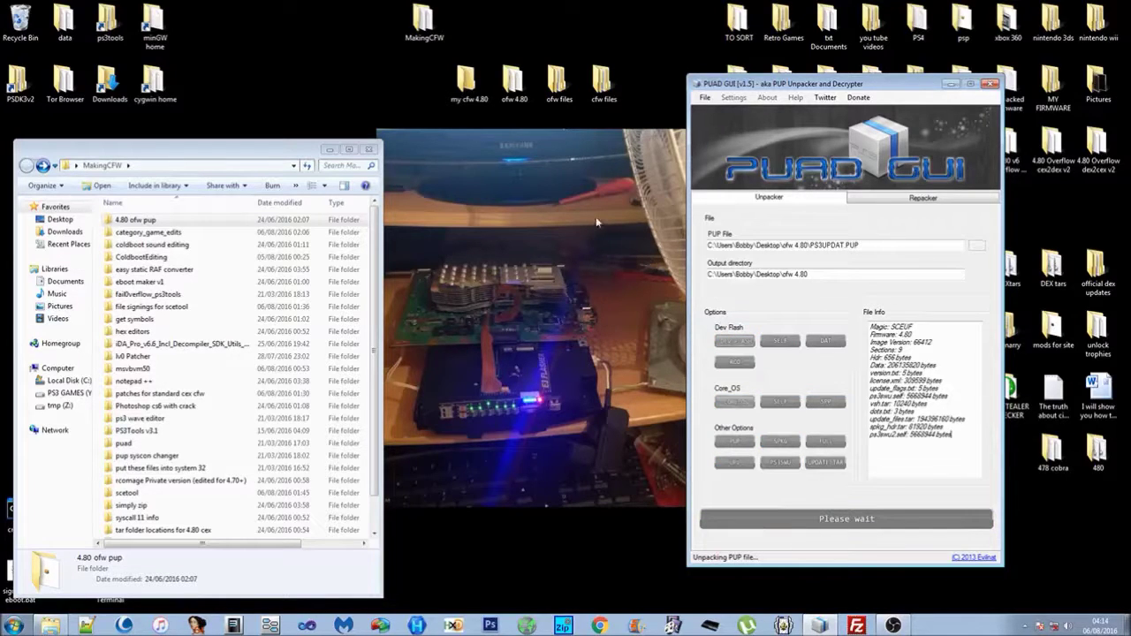
Check the unpacked files in the ofw 4.80 folder, dismiss the unpacker's completion notice, and open version.txt.
double_click(513, 82)
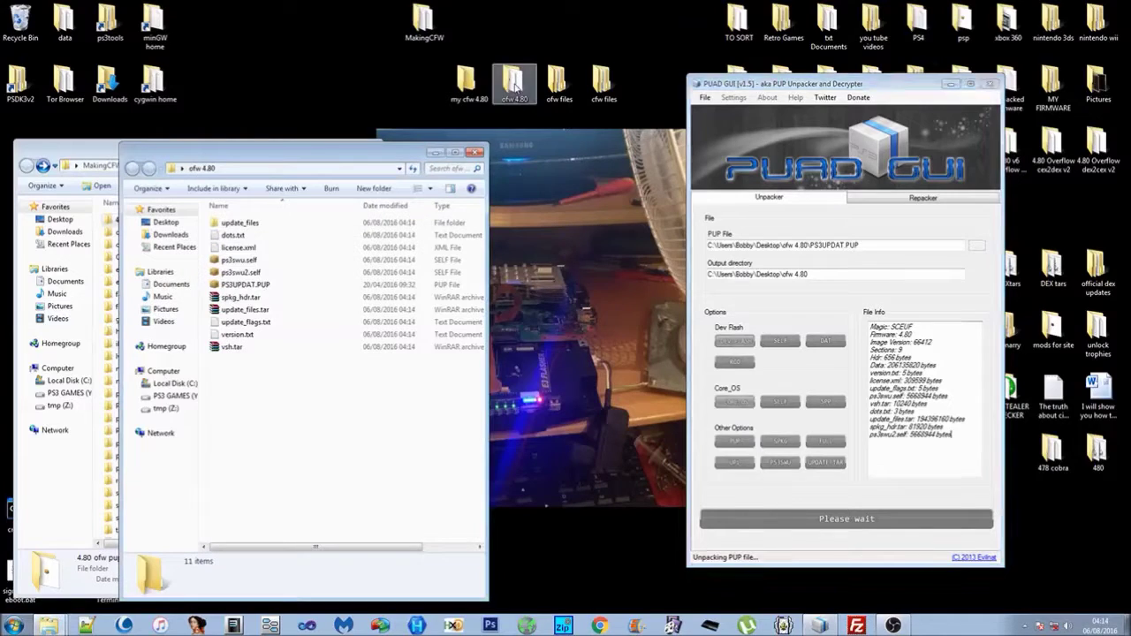
left_click_drag(404, 152, 410, 135)
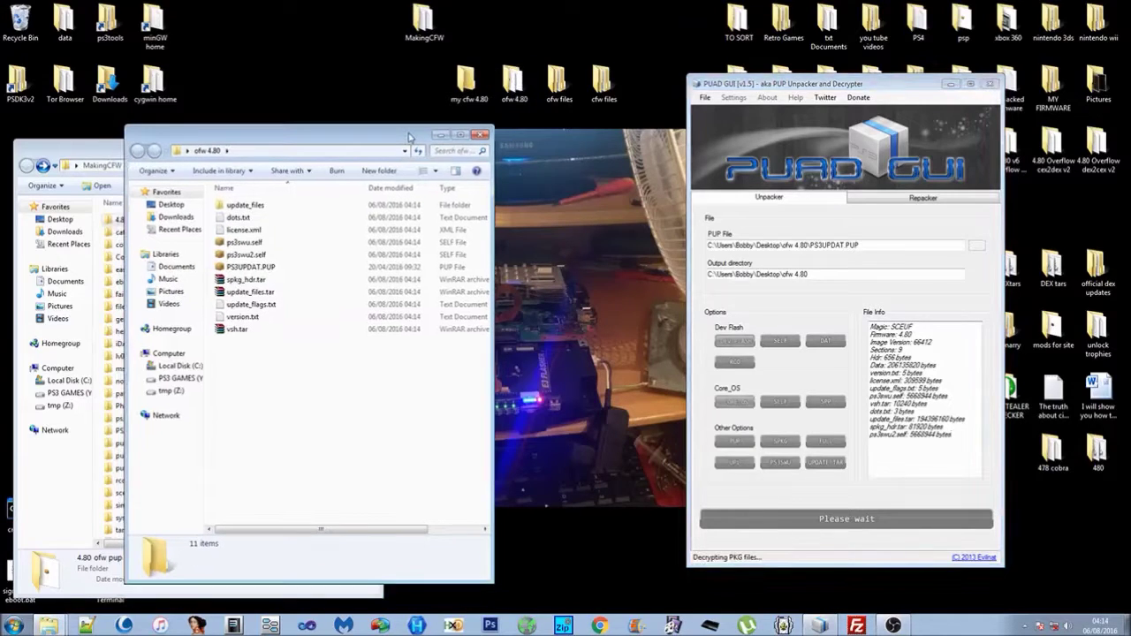
left_click(261, 267)
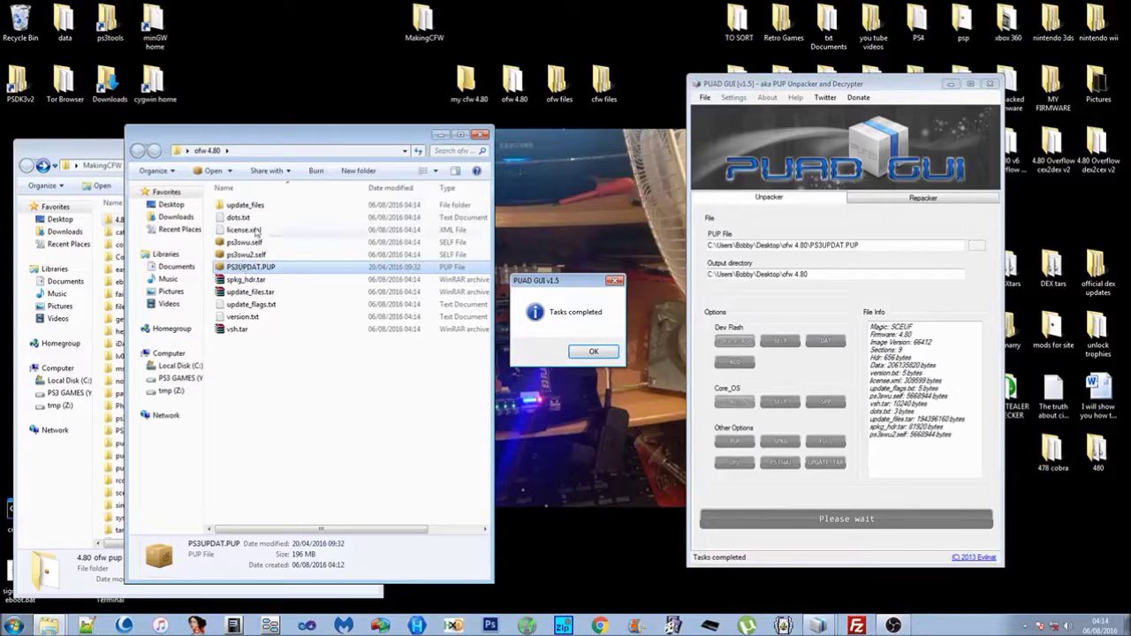
left_click(590, 353)
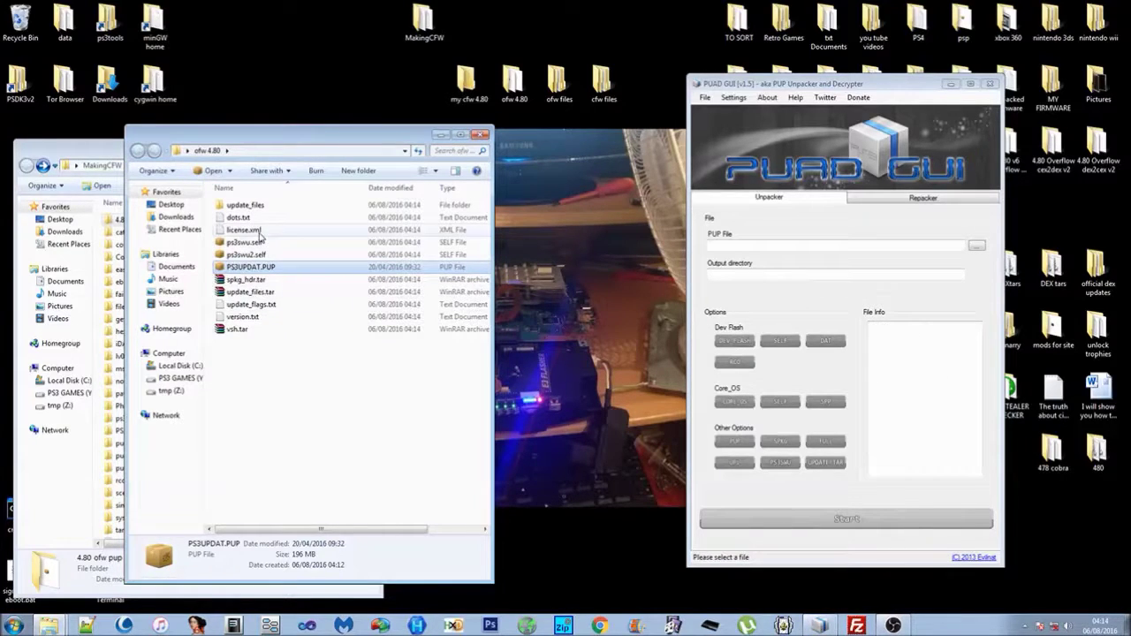
left_click(258, 231)
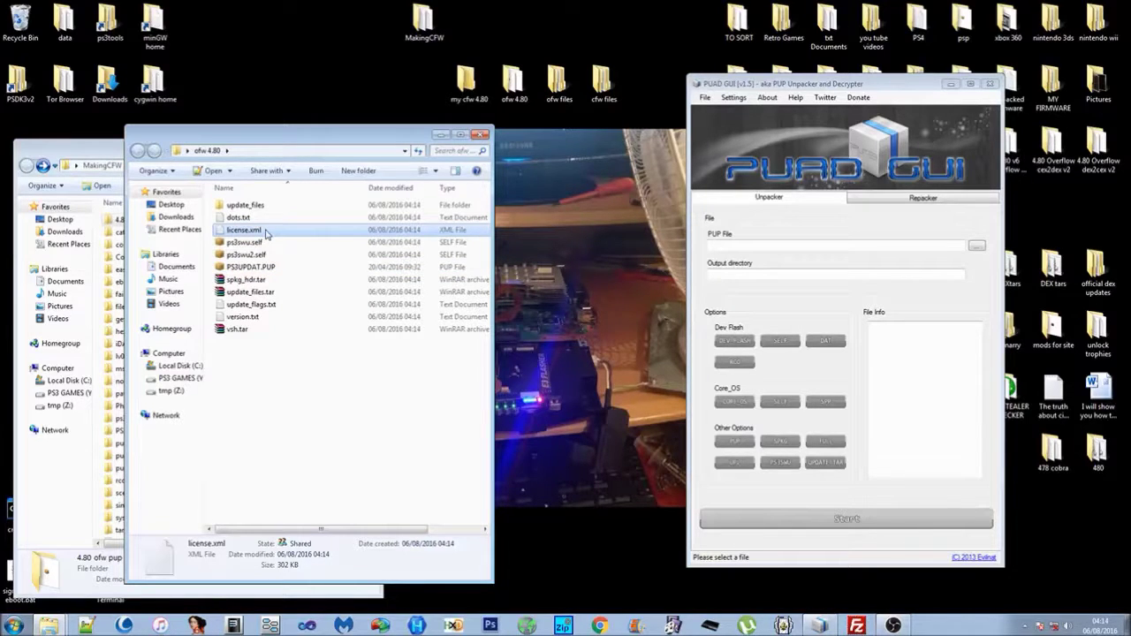
double_click(259, 320)
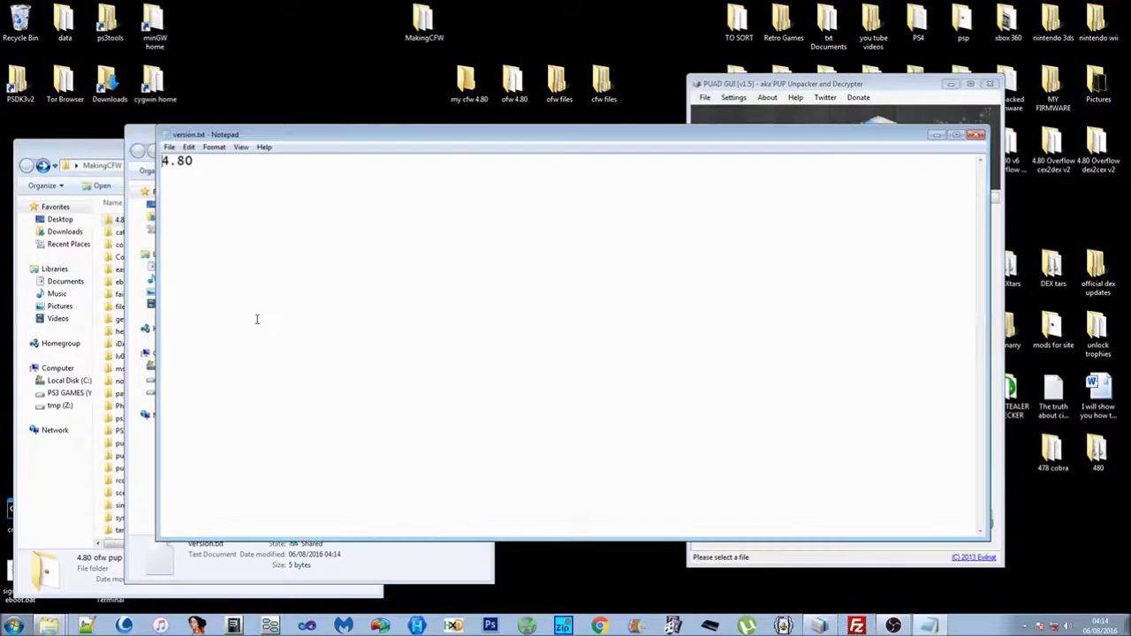
Try adding "overflow" and "v1" after 4.80 in version.txt, and delete the added text.
left_click(201, 164)
type("overflow")
key("Return")
type("v1")
key("BackSpace")
key("Return")
key("BackSpace")
key("BackSpace")
key("BackSpace")
key("BackSpace")
key("BackSpace")
key("BackSpace")
key("BackSpace")
key("BackSpace")
key("BackSpace")
key("BackSpace")
Append "cfw" after 4.80 in version.txt and select the added text.
type("cfw")
left_click_drag(194, 163, 162, 163)
left_click_drag(225, 161, 192, 161)
Move the "cfw" text in front of 4.80 so the line reads "cfw 4.80".
key("ctrl+c")
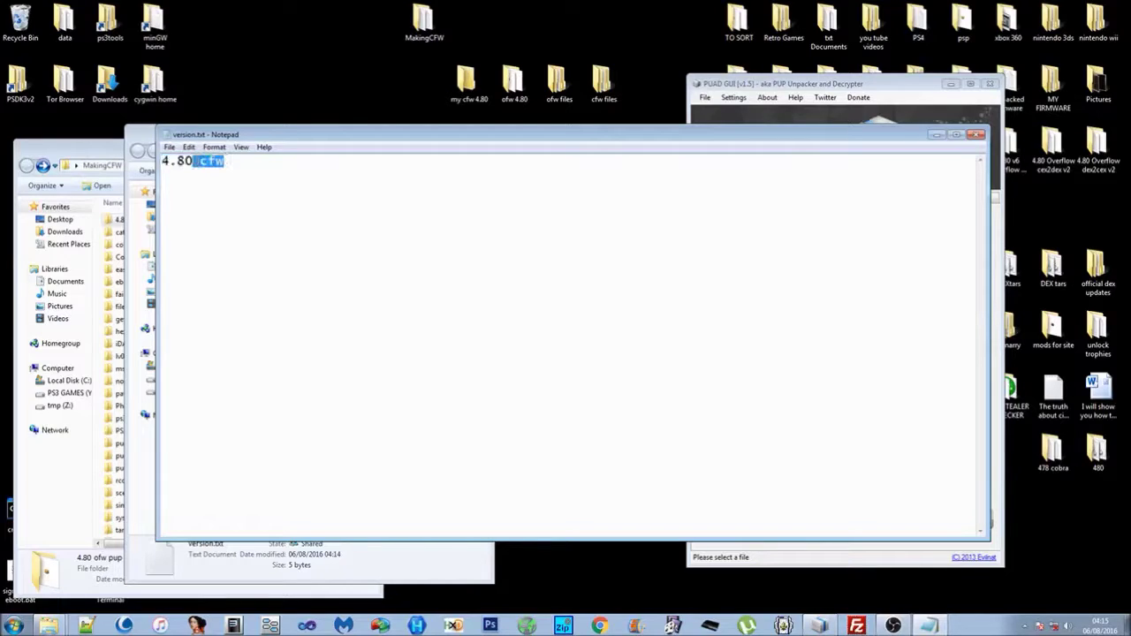
key("BackSpace")
key("Home")
type("cfw")
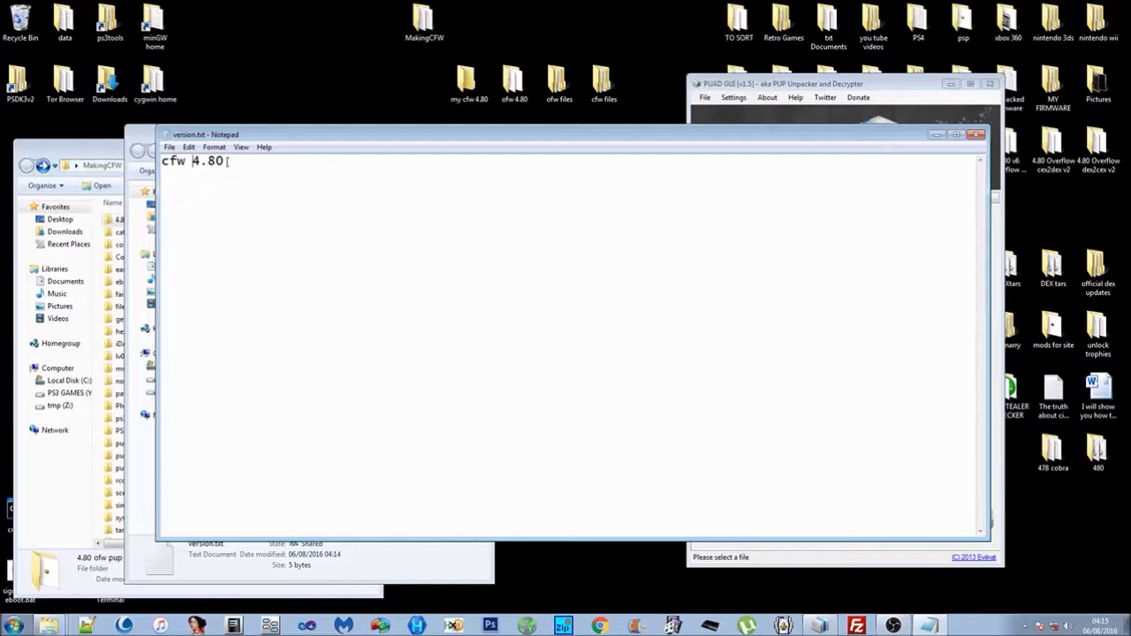
Move the "cfw" text back behind 4.80 in version.txt and close the file without saving the changes.
left_click_drag(194, 160, 164, 162)
right_click(166, 161)
left_click(185, 188)
left_click(194, 162)
key("ctrl+v")
left_click_drag(193, 162, 162, 161)
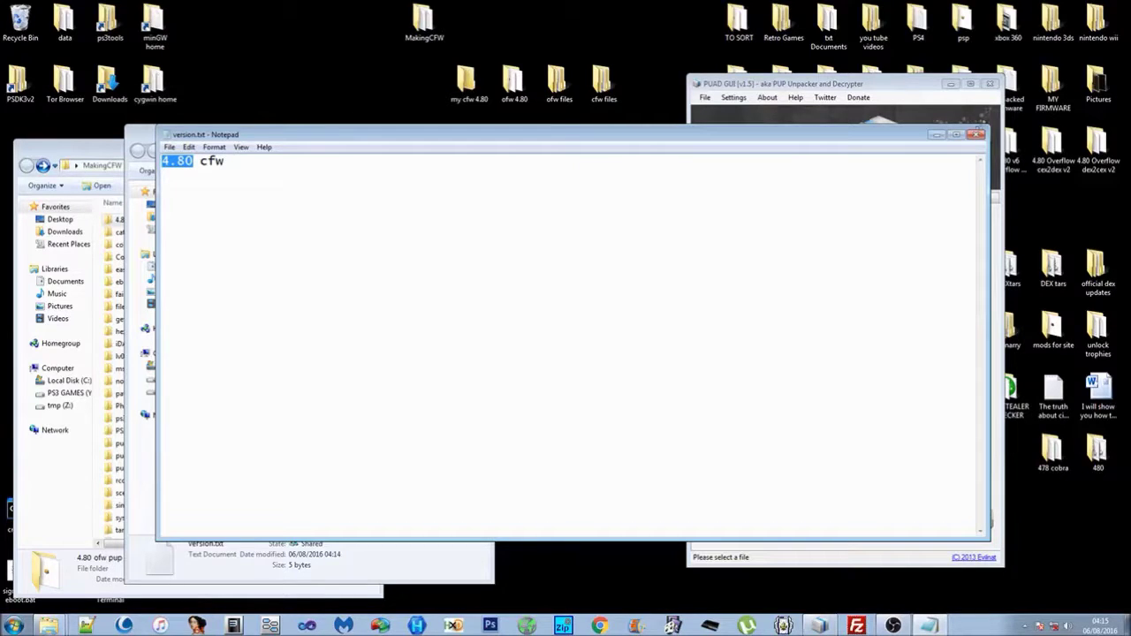
left_click(978, 135)
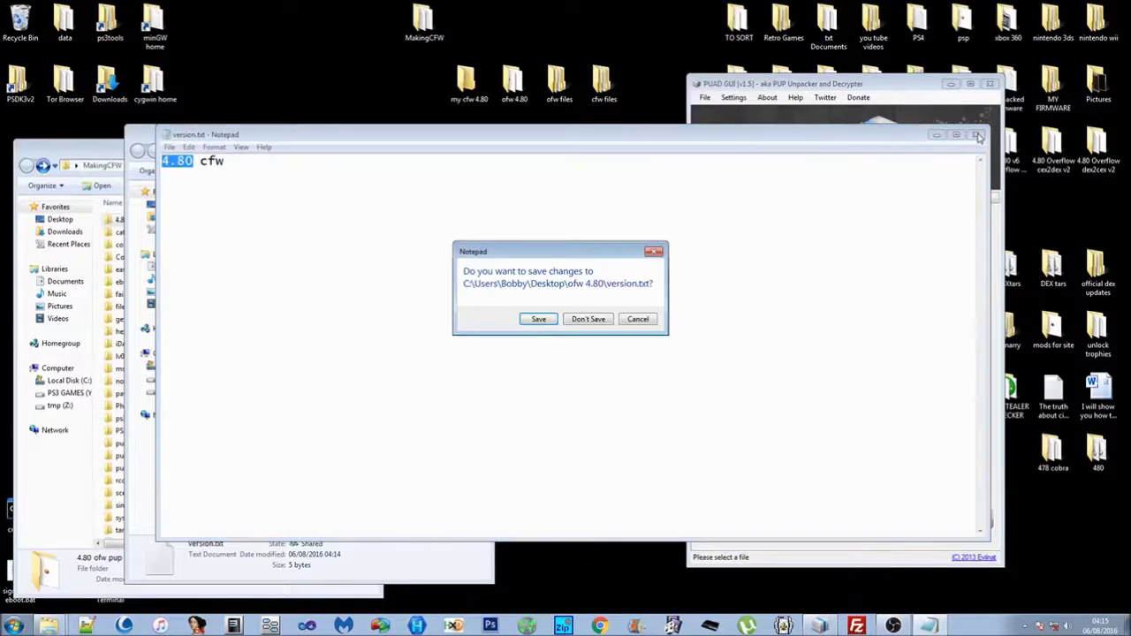
left_click(606, 318)
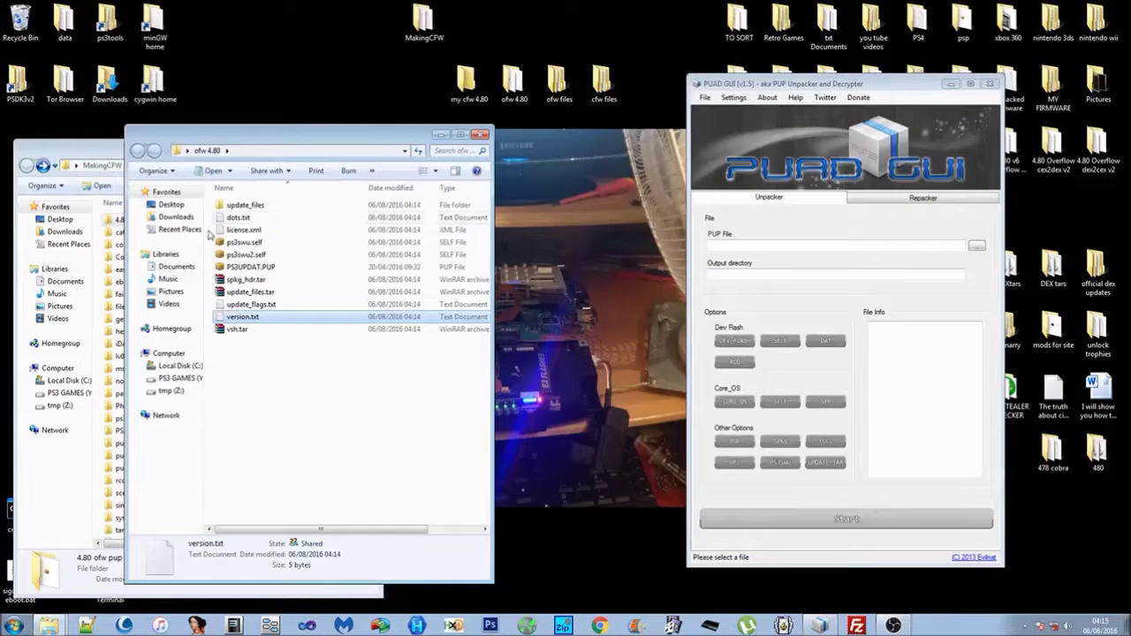
Close the PUAD GUI unpacker and open the ofw files folder beside the ofw 4.80 folder window.
left_click(991, 84)
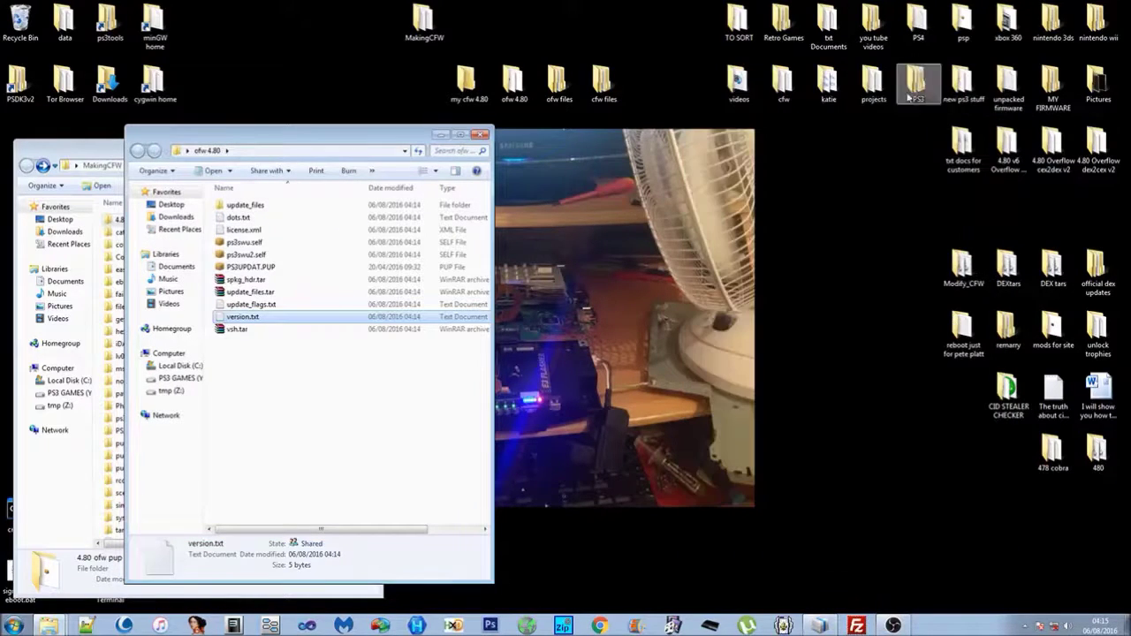
double_click(557, 83)
left_click_drag(388, 141, 819, 134)
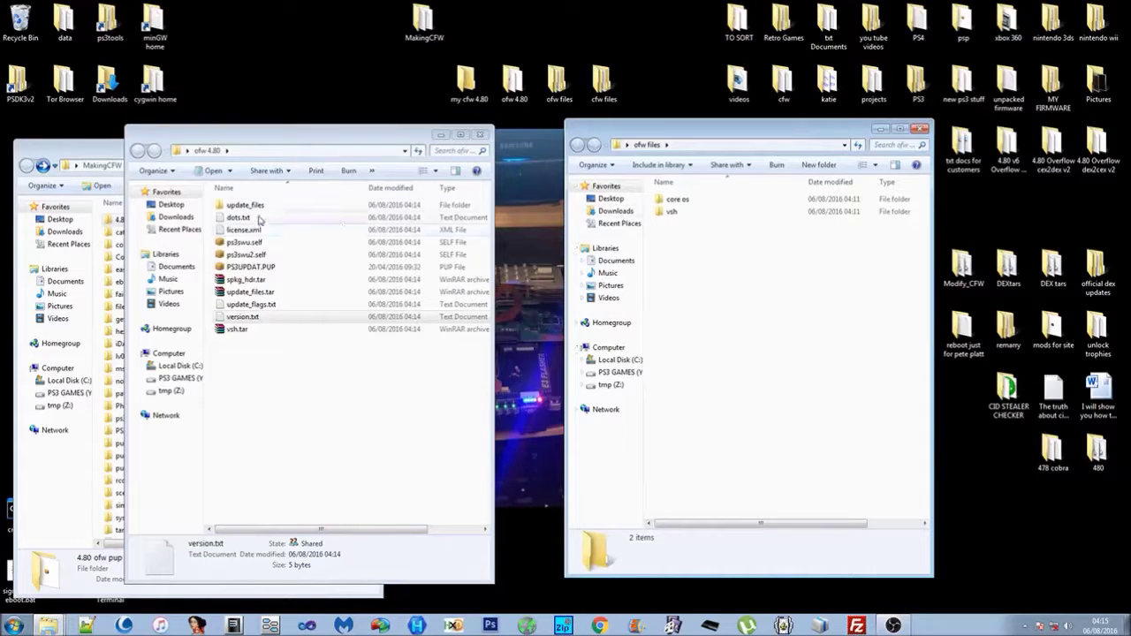
Open the Core_OS folder inside update_files of the unpacked ofw 4.80 firmware.
left_click(253, 207)
double_click(254, 206)
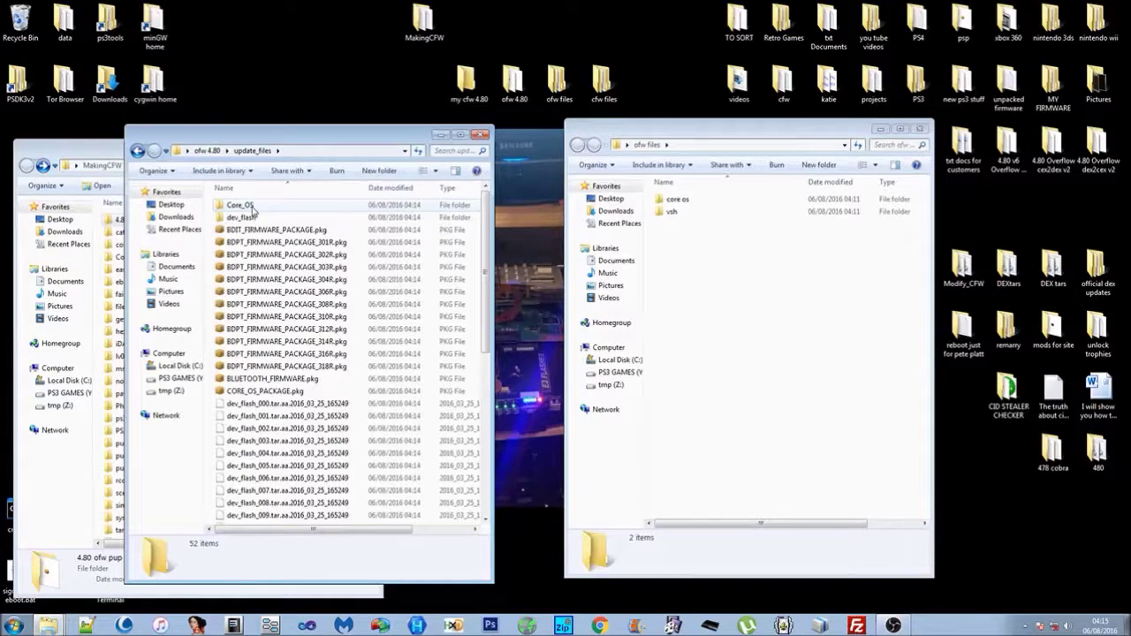
left_click(251, 218)
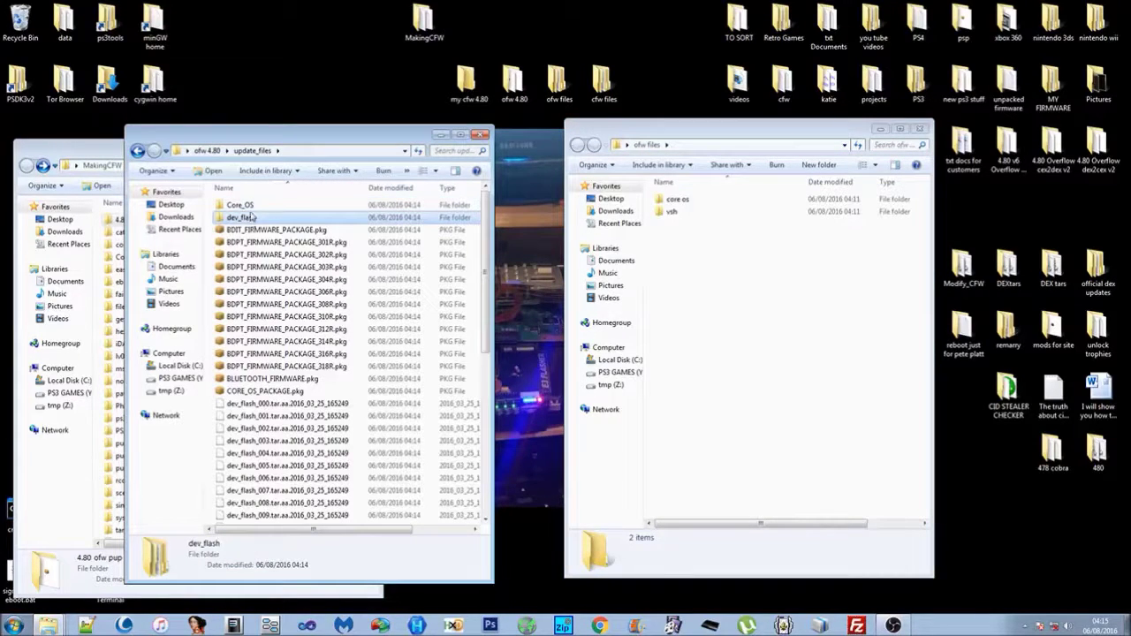
left_click(253, 207)
left_click(251, 217)
left_click(253, 207)
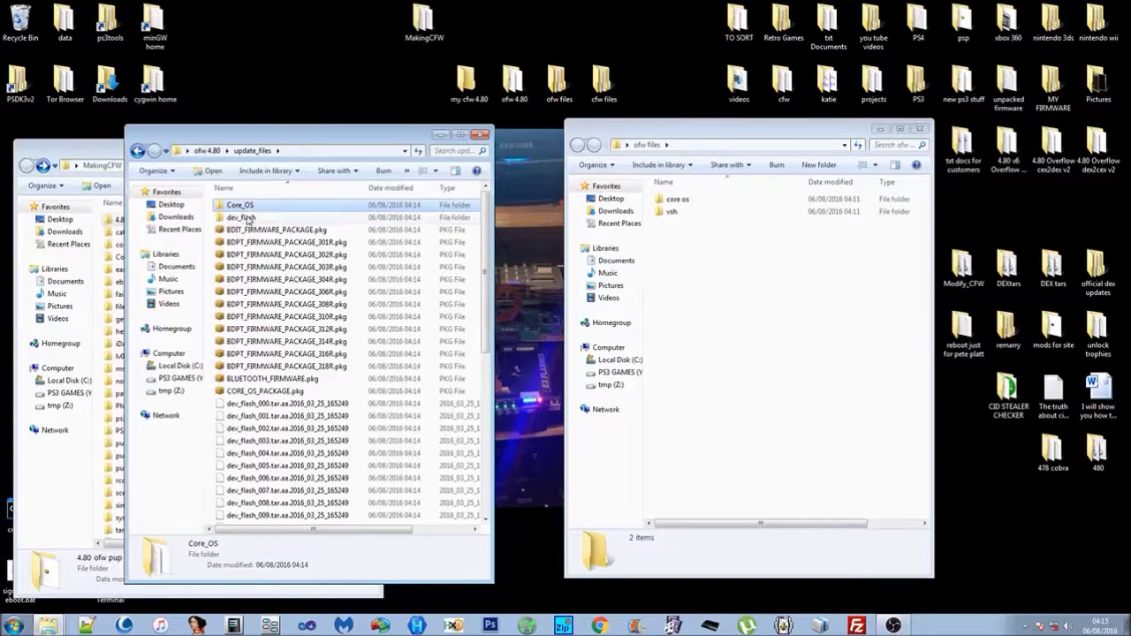
double_click(251, 208)
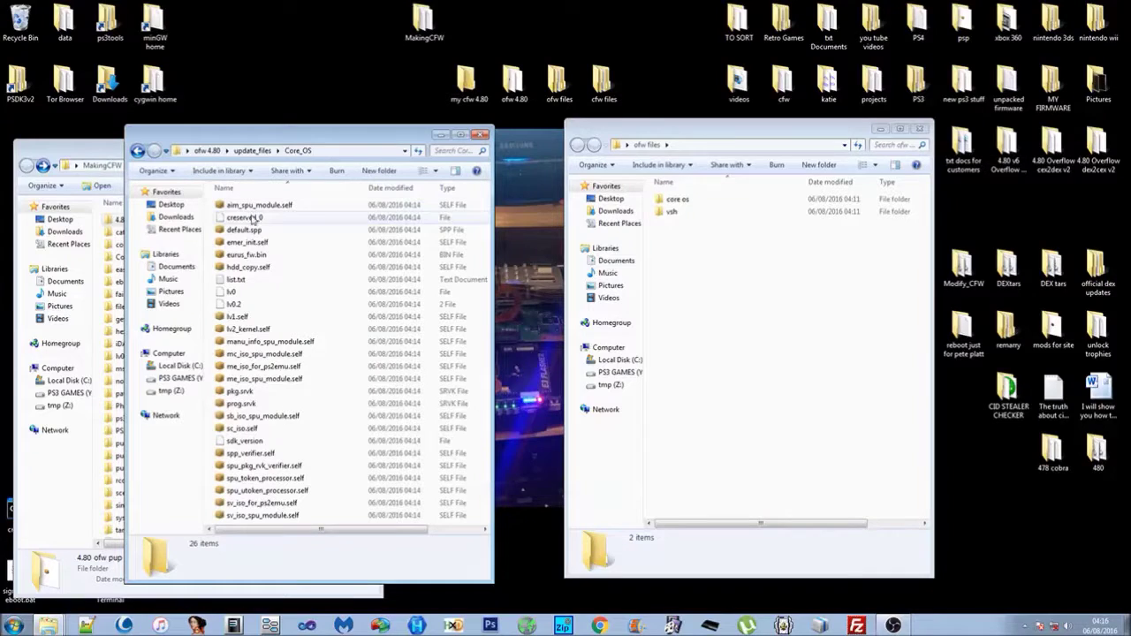
left_click(249, 329)
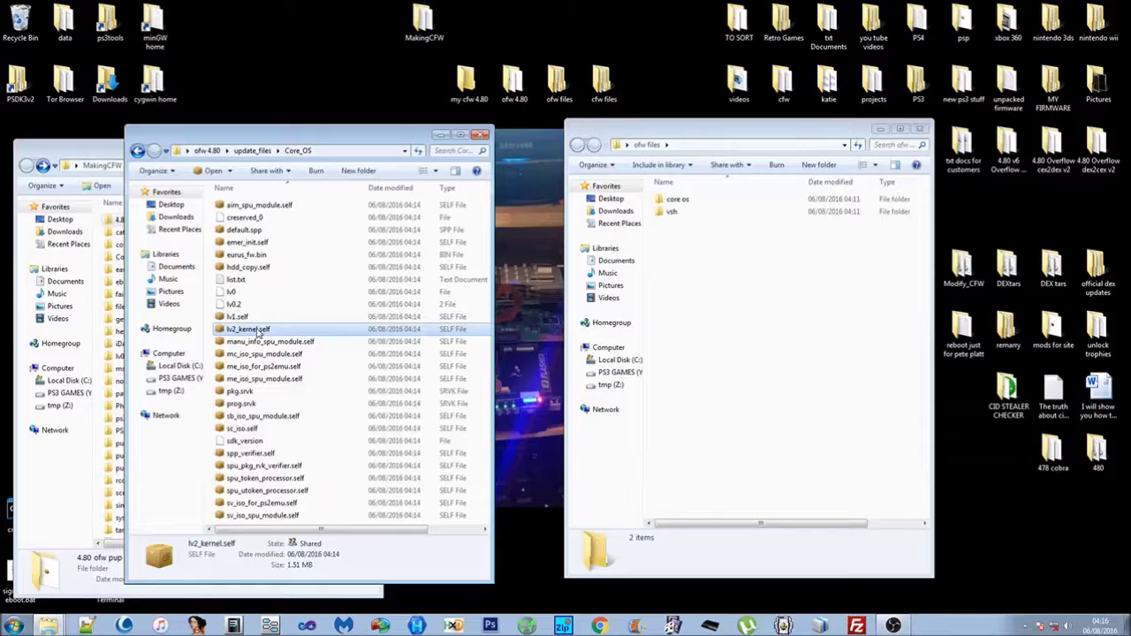
left_click_drag(297, 139, 297, 126)
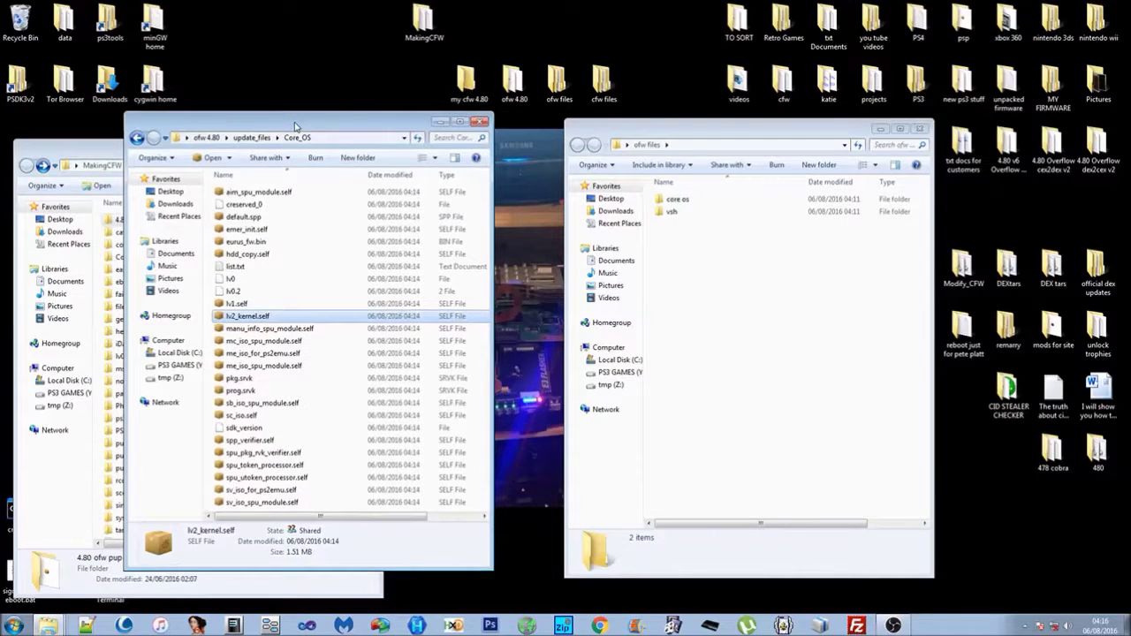
Copy lv0, lv1.self, spp_verifier.self, spu_pkg_rvk_verifier.self and spu_token_processor.self from Core_OS into the core os folder of ofw files.
left_click(241, 281)
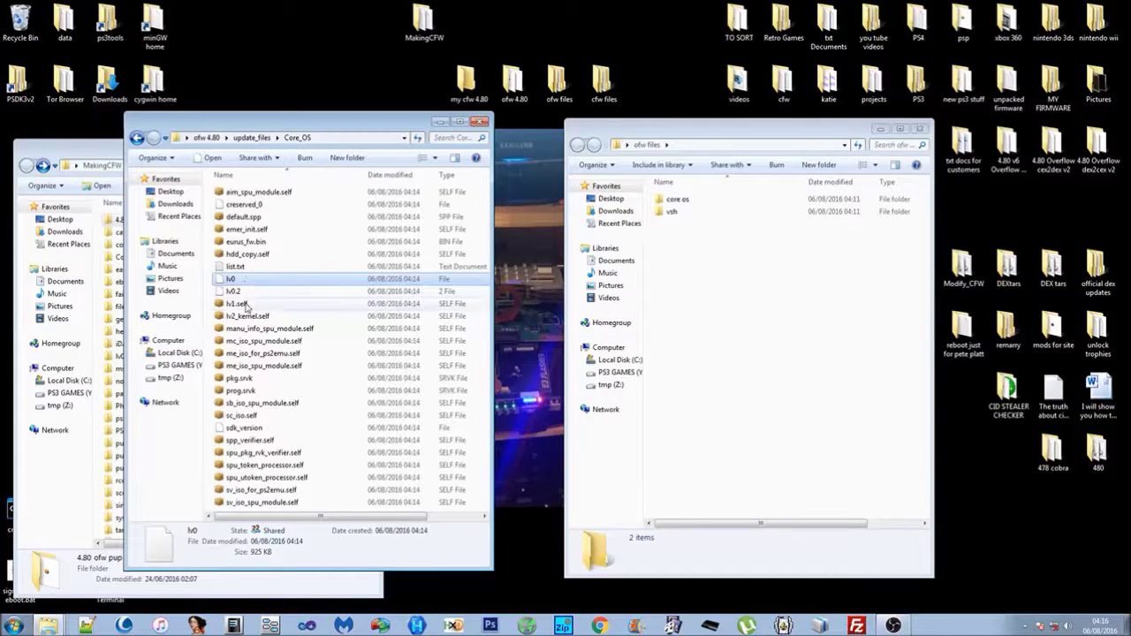
left_click(247, 305, "ctrl")
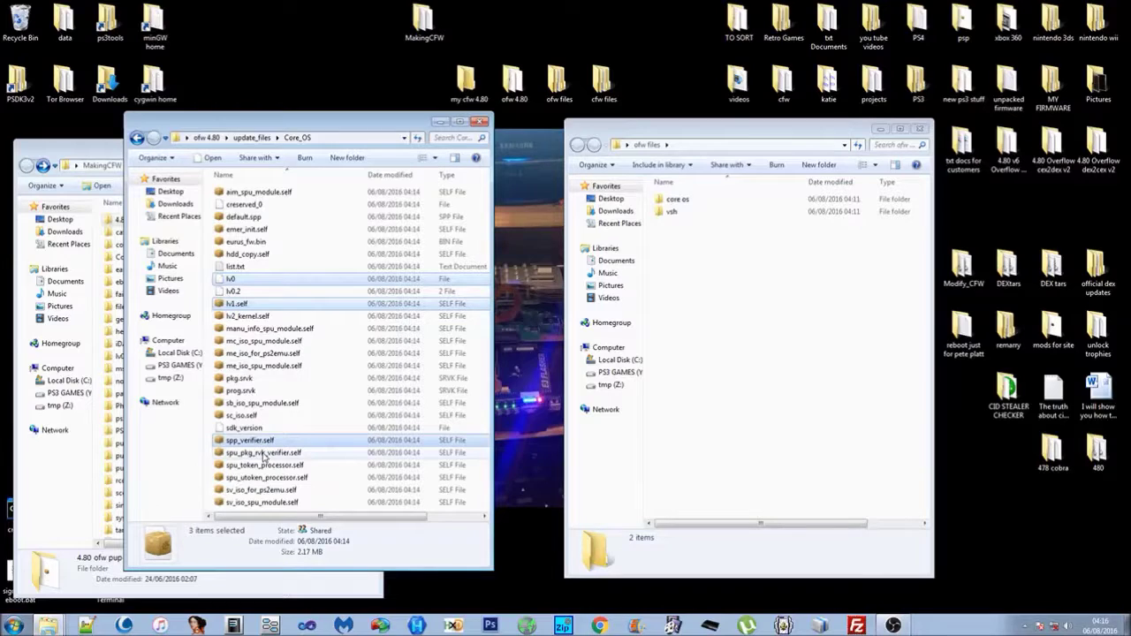
left_click(263, 453, "ctrl")
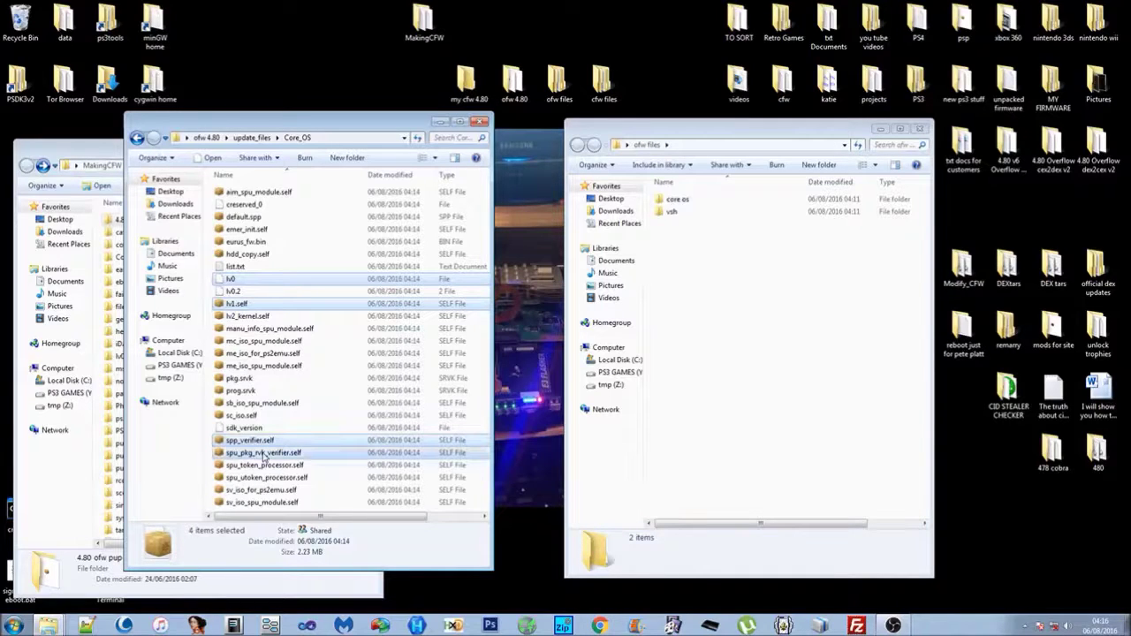
left_click(283, 468, "ctrl")
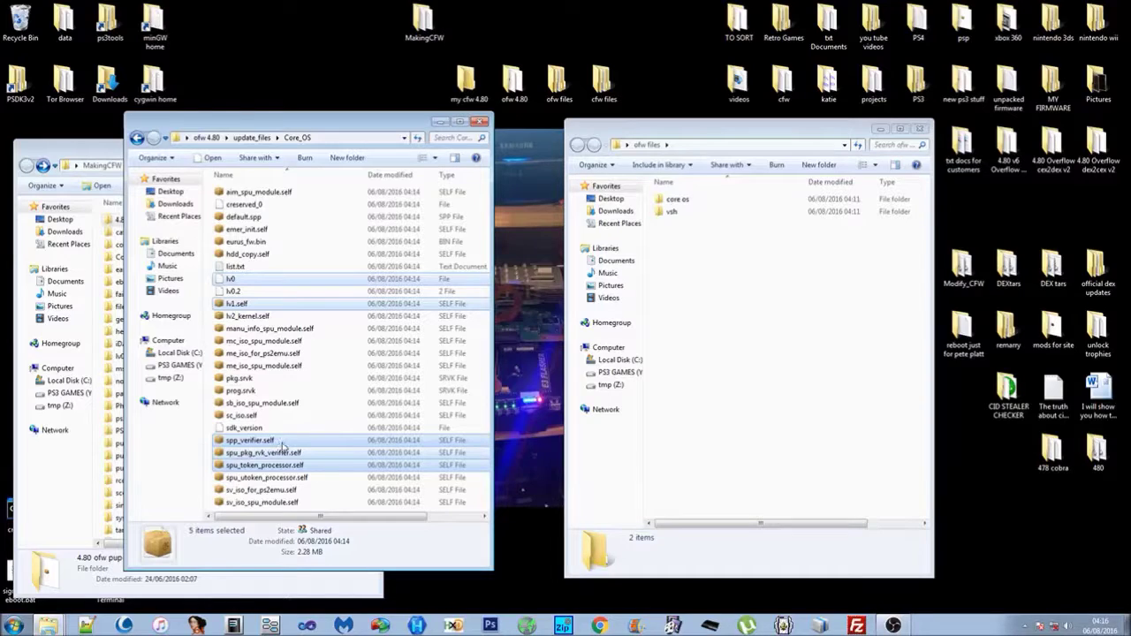
right_click(345, 280)
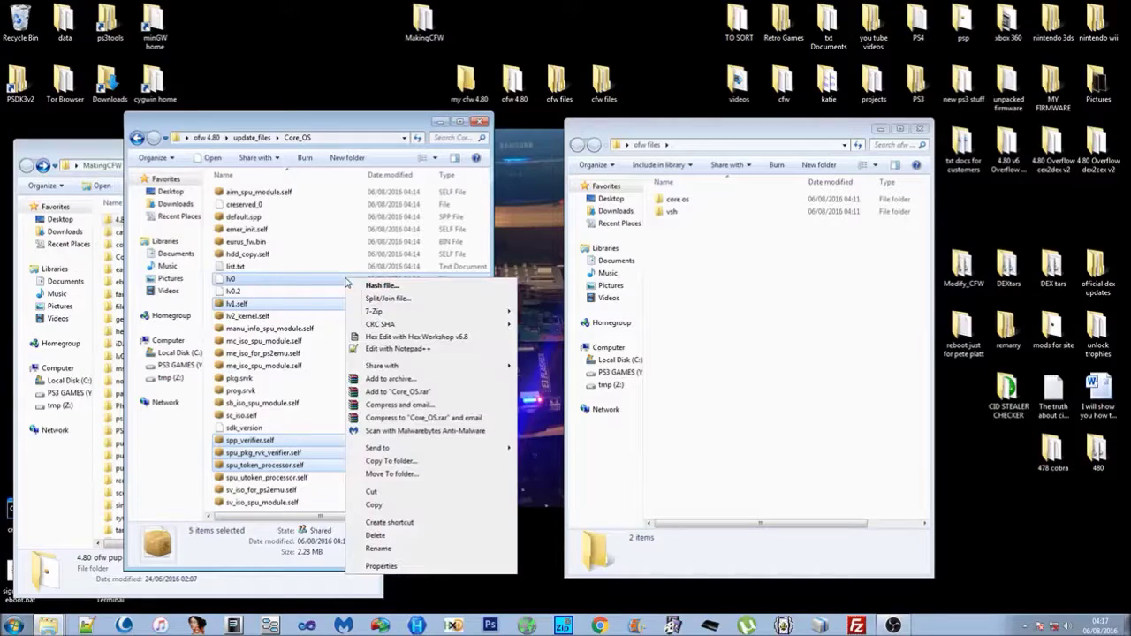
left_click(374, 505)
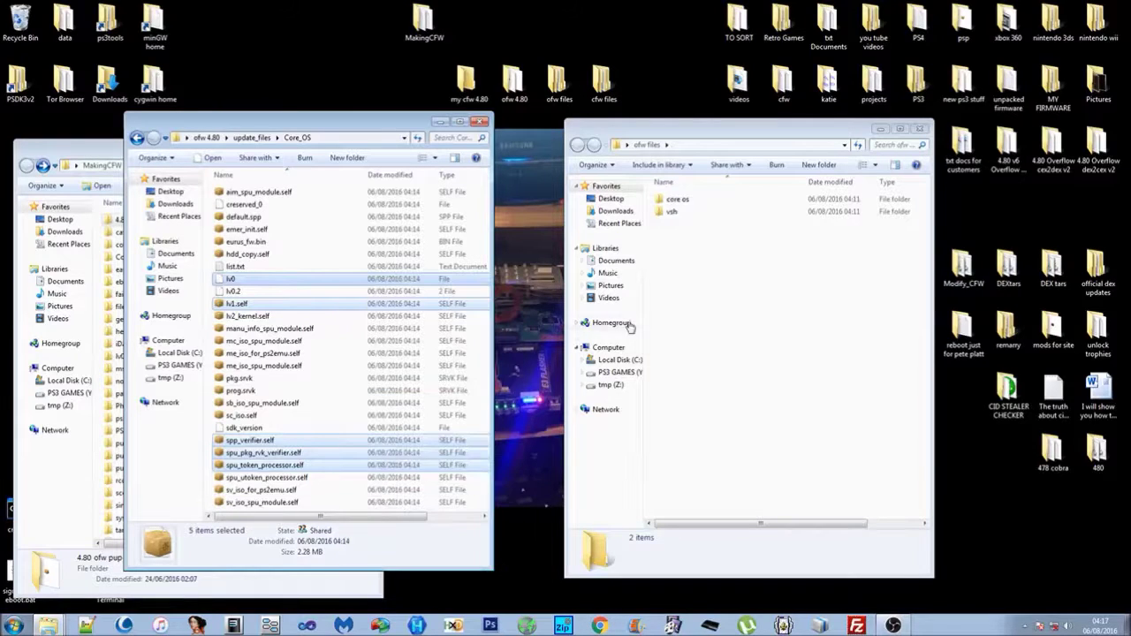
left_click(678, 202)
double_click(679, 202)
right_click(681, 217)
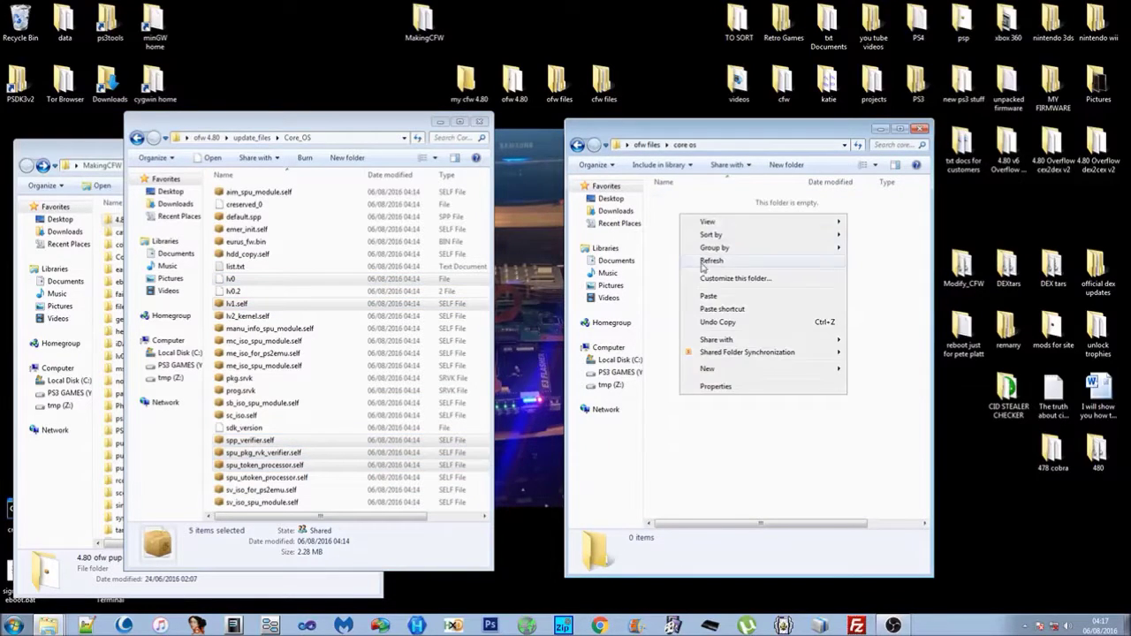
left_click(712, 299)
left_click(710, 301)
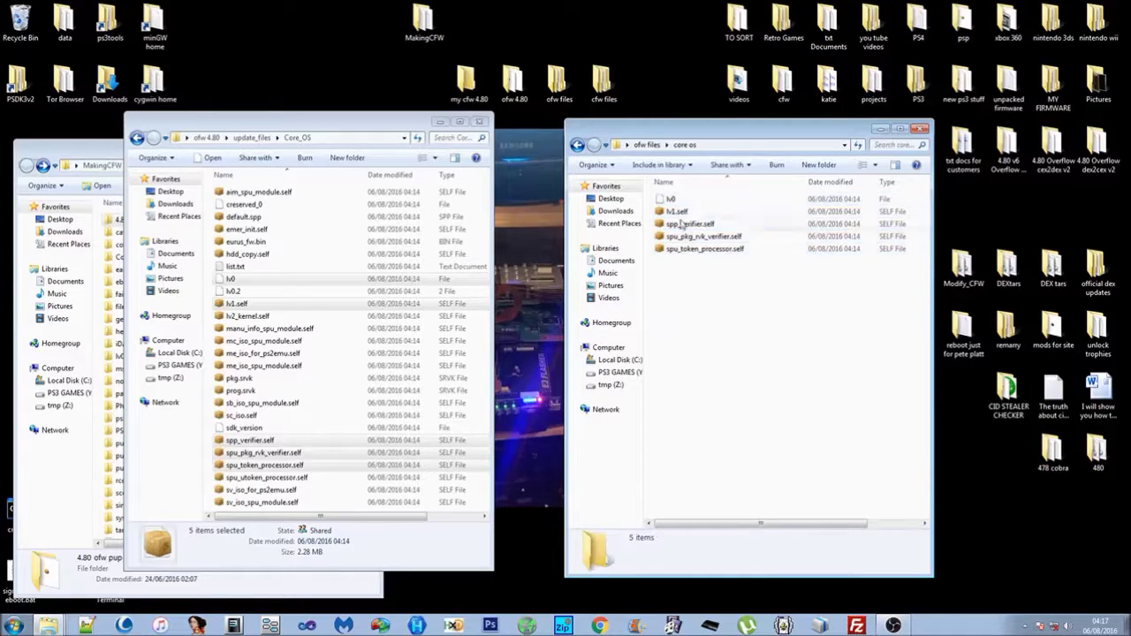
Open the vsh folder of ofw files and the dev_flash/vsh/module folder of the unpacked firmware side by side.
left_click(248, 316)
left_click(137, 138)
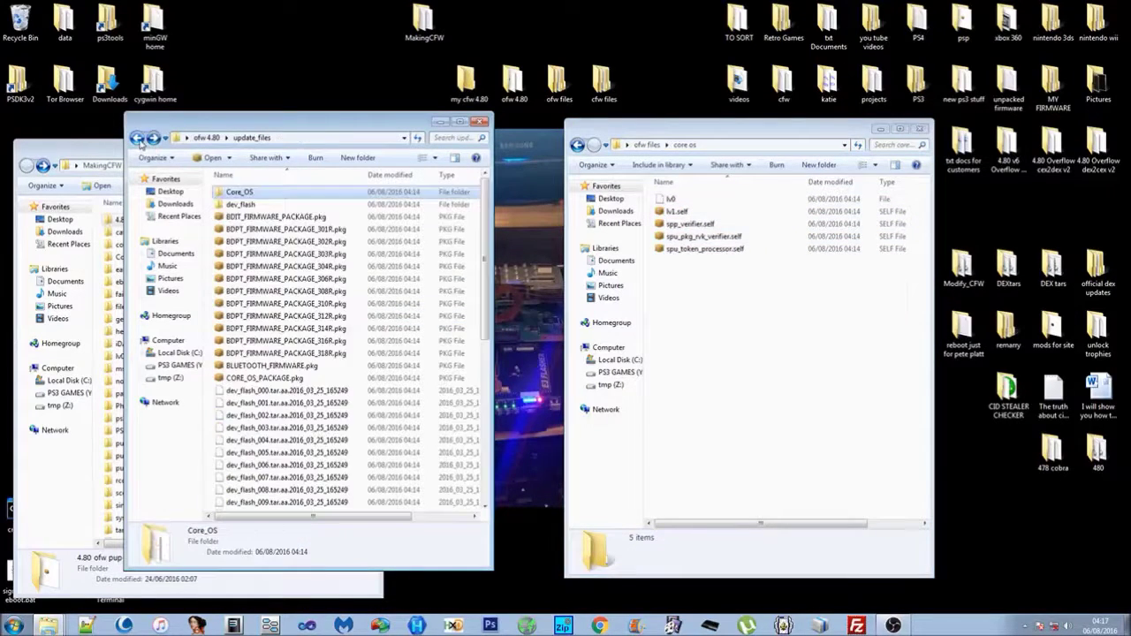
left_click(575, 145)
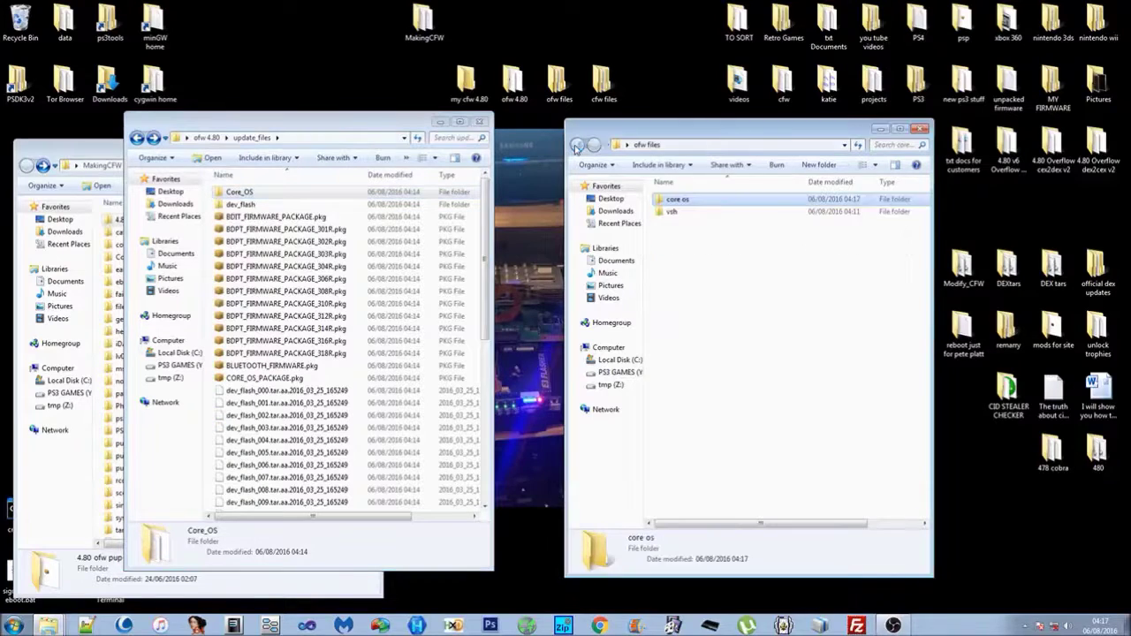
double_click(670, 212)
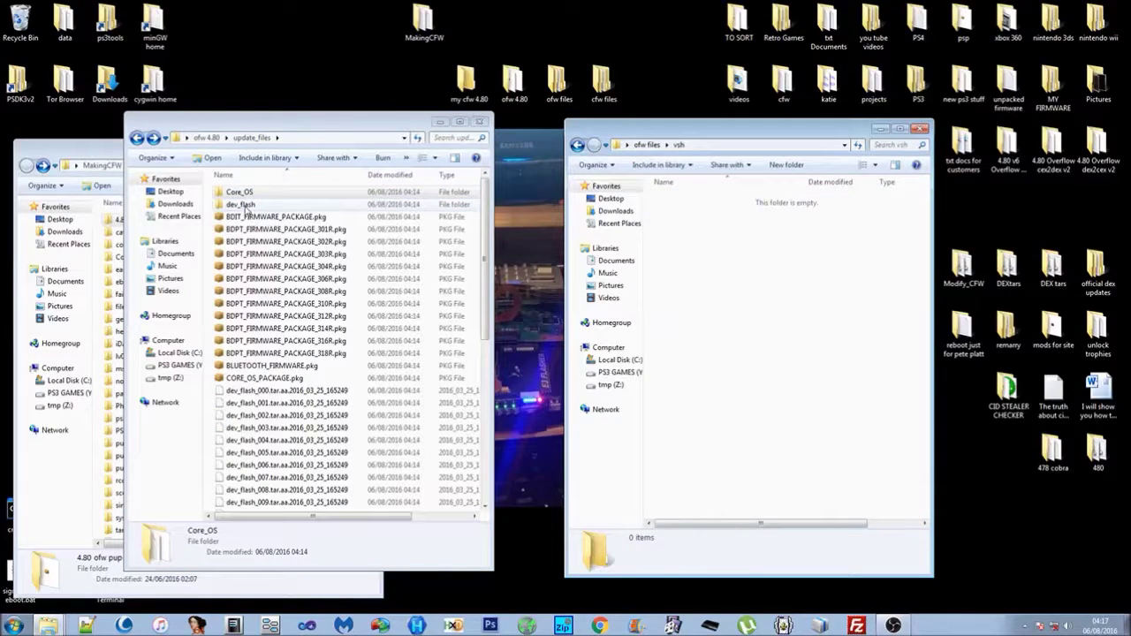
double_click(247, 205)
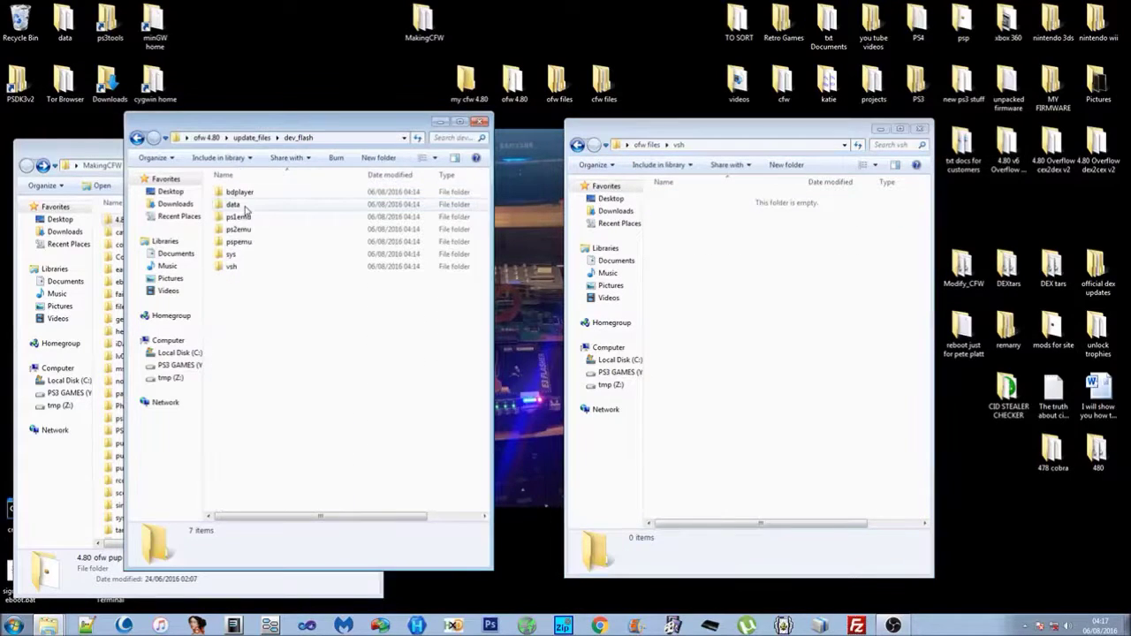
double_click(233, 265)
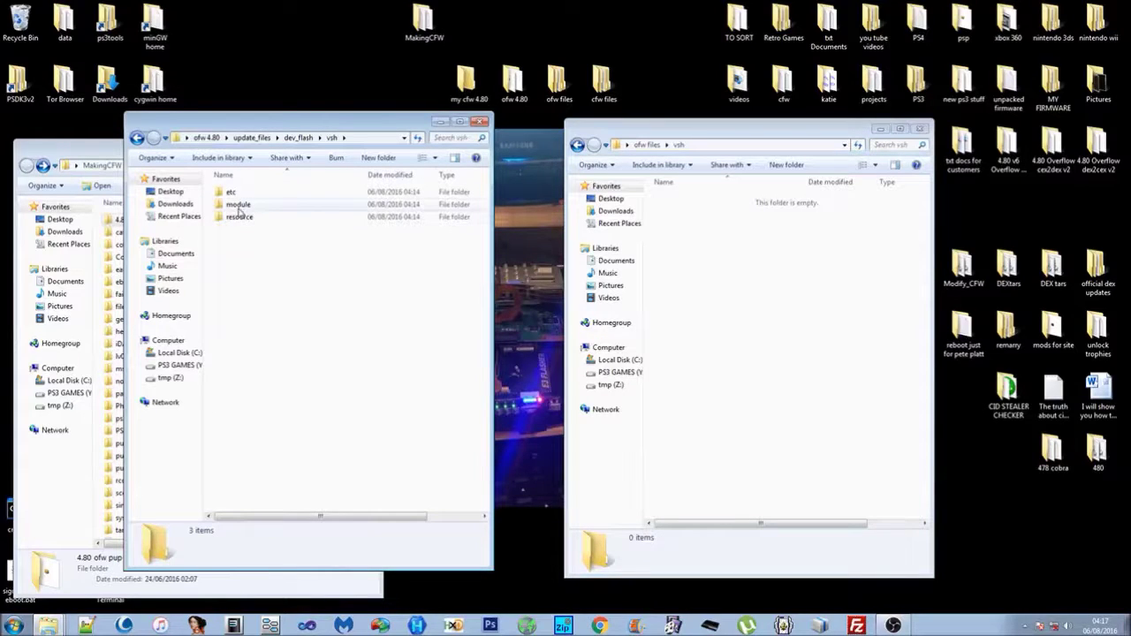
double_click(237, 206)
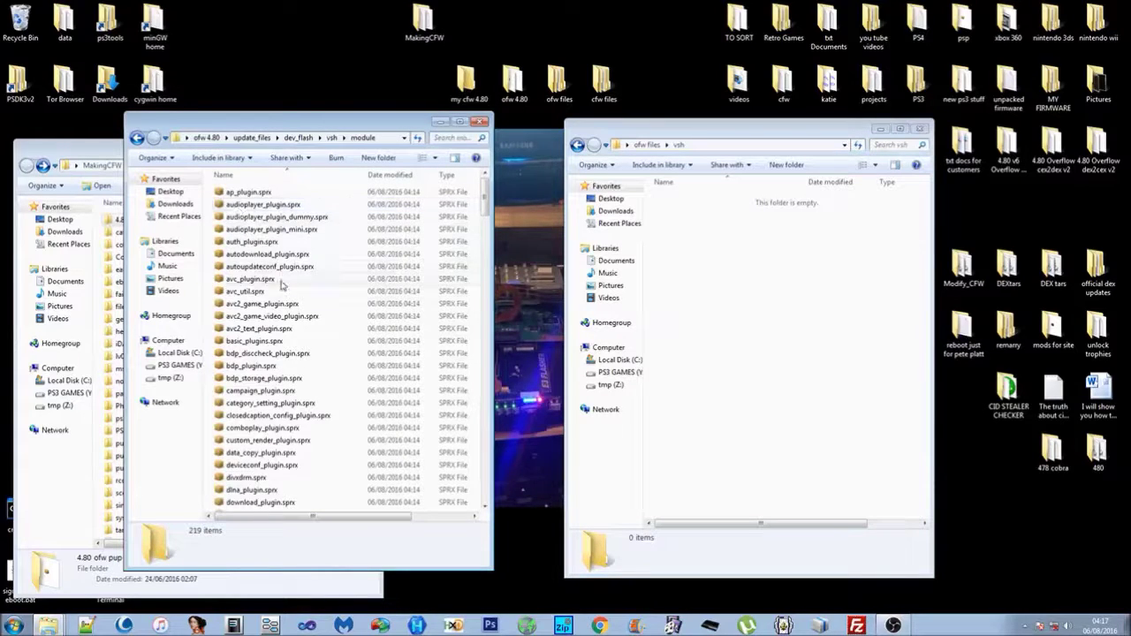
Copy basic_plugins.sprx, explore_category_game.sprx, explore_plugin.sprx, nas_plugin.sprx and vsh.self from the module folder into the vsh folder of ofw files.
left_click(265, 341)
scroll(278, 289, "down", 5)
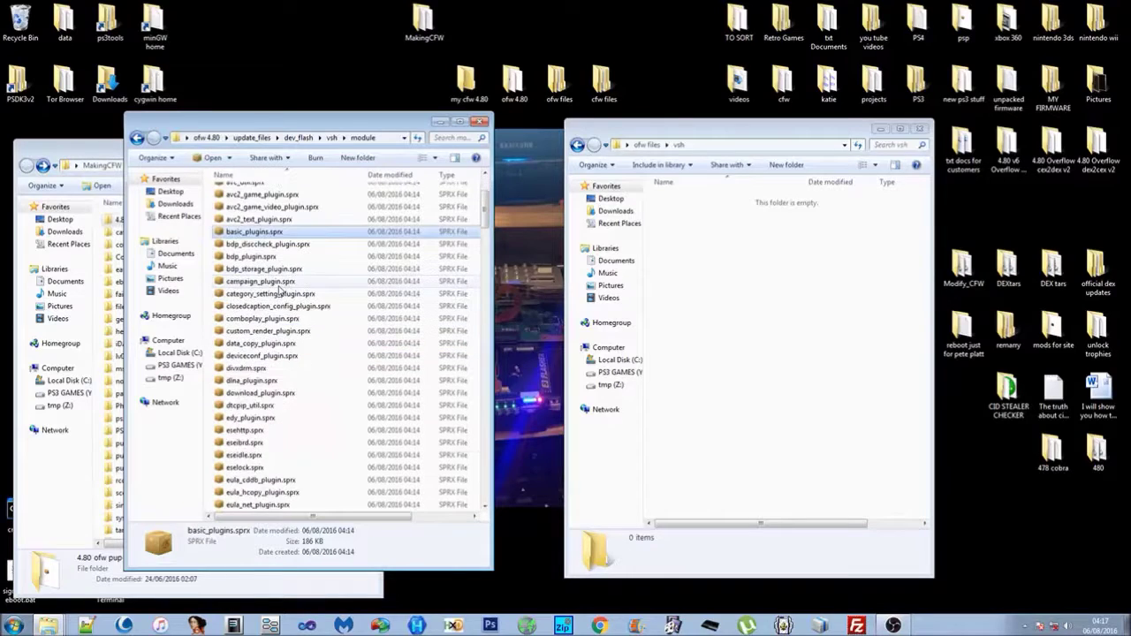
scroll(279, 290, "down", 4)
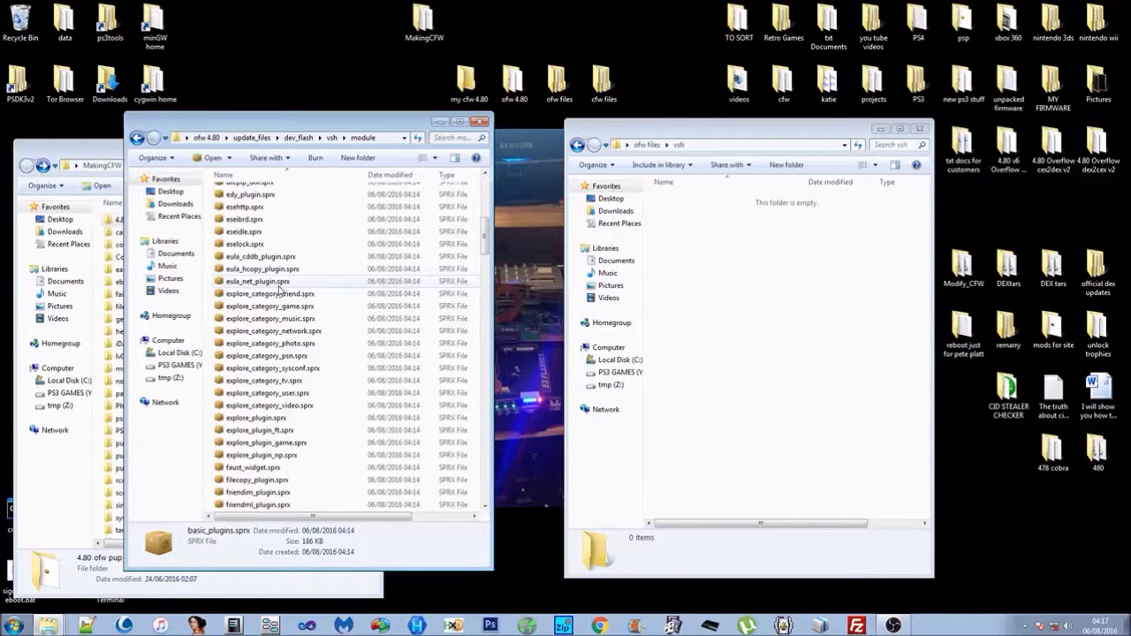
left_click(288, 309, "ctrl")
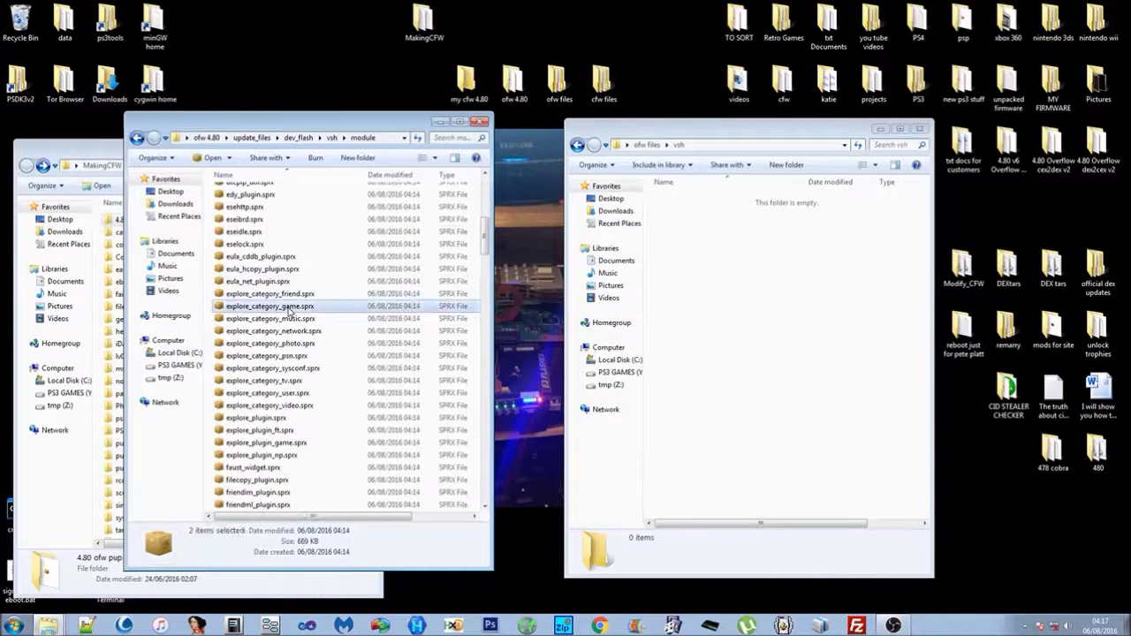
left_click(263, 419, "ctrl")
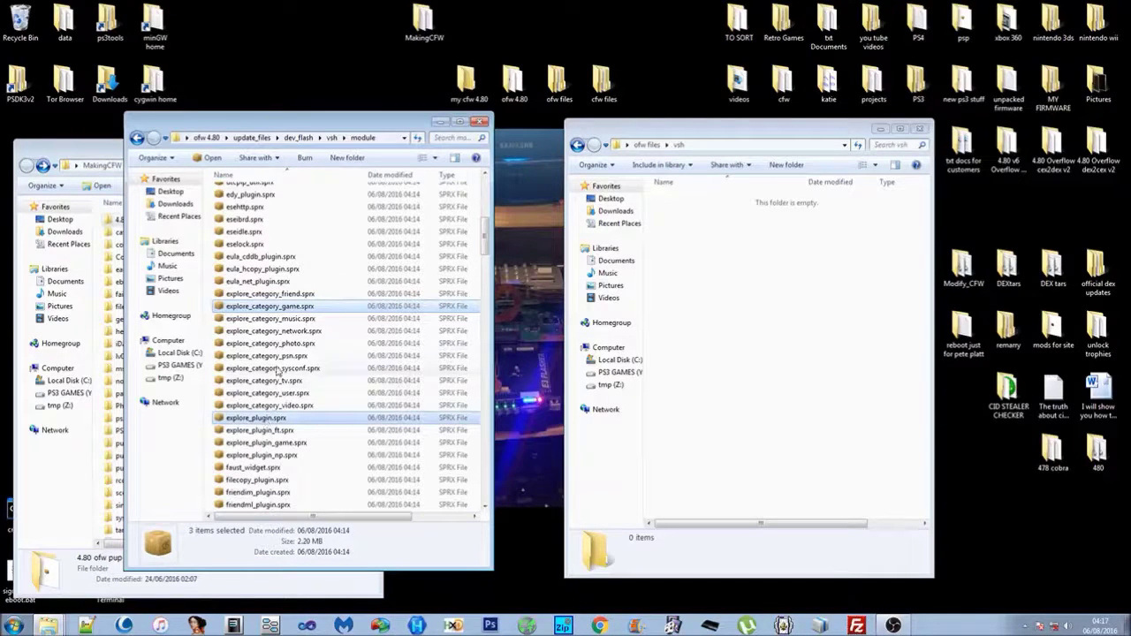
scroll(287, 341, "down", 7)
scroll(287, 341, "down", 15)
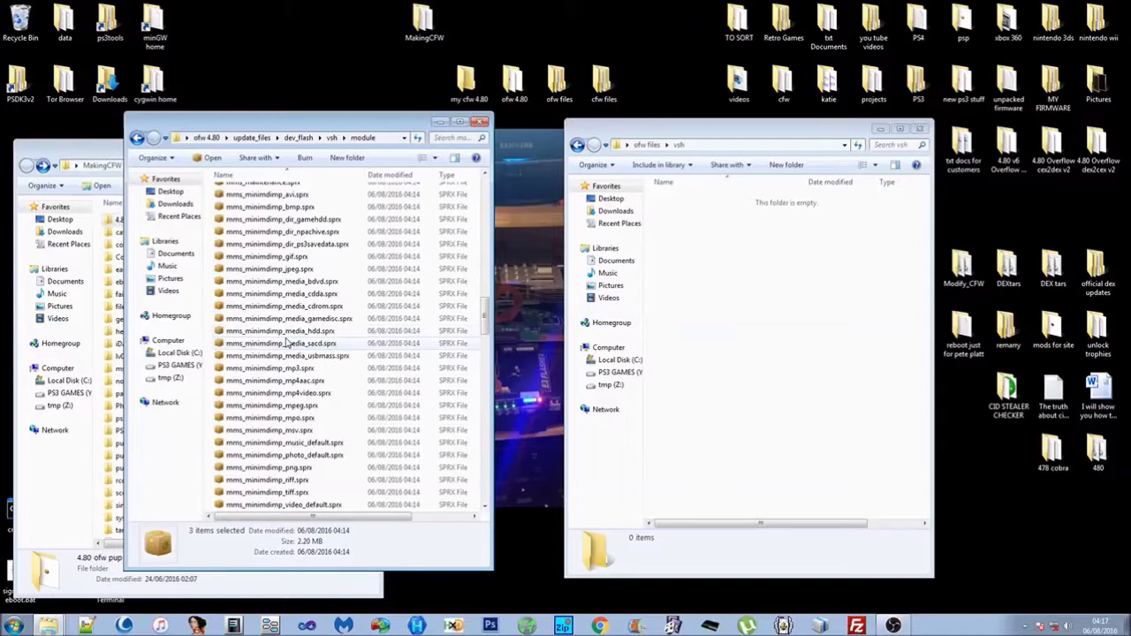
scroll(286, 343, "down", 8)
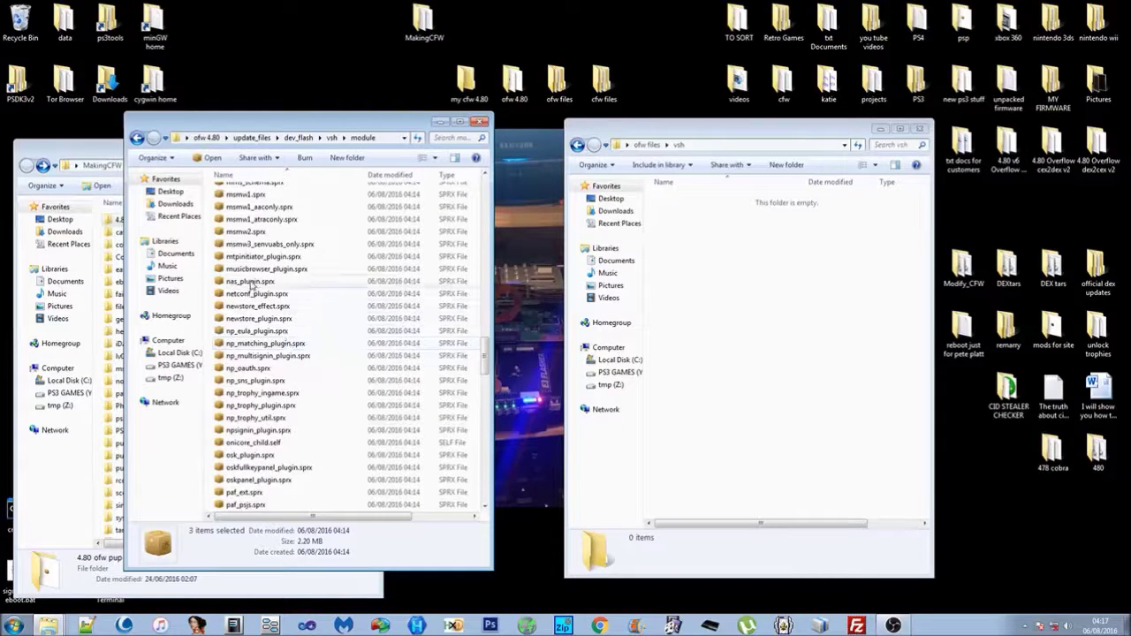
left_click(274, 282, "ctrl")
scroll(274, 281, "down", 12)
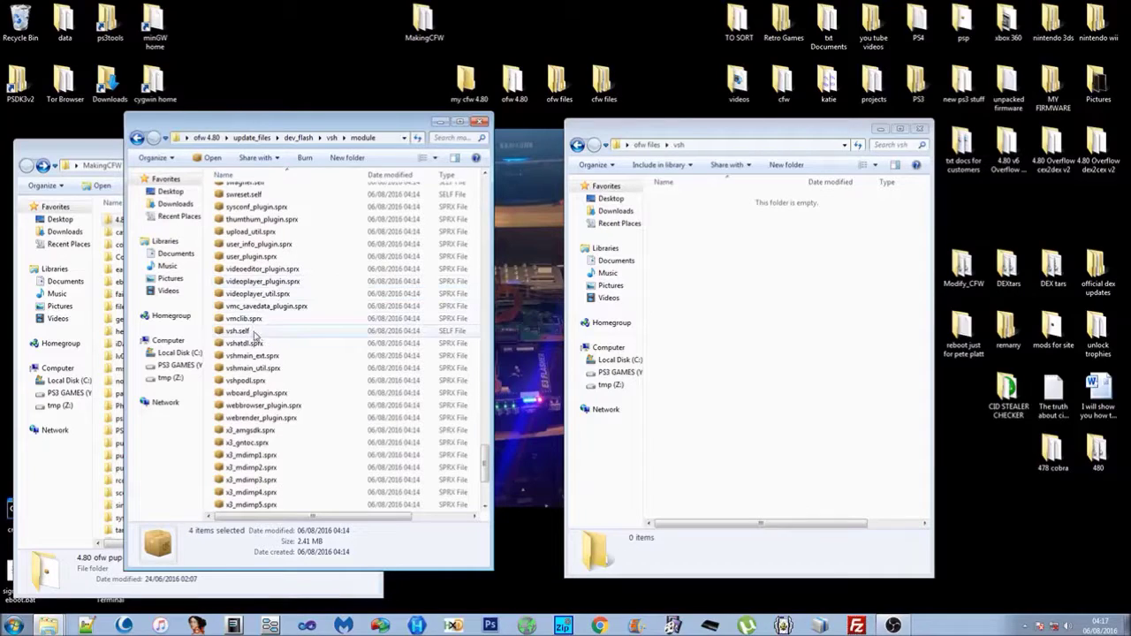
left_click(262, 332, "ctrl")
right_click(271, 339)
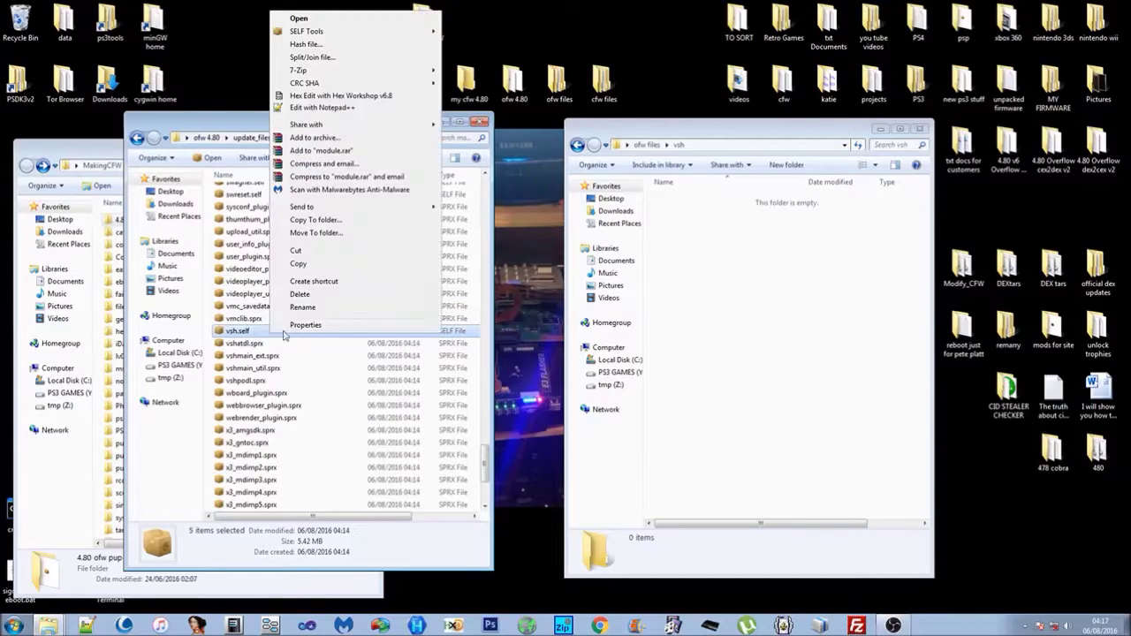
left_click(305, 265)
left_click(695, 248)
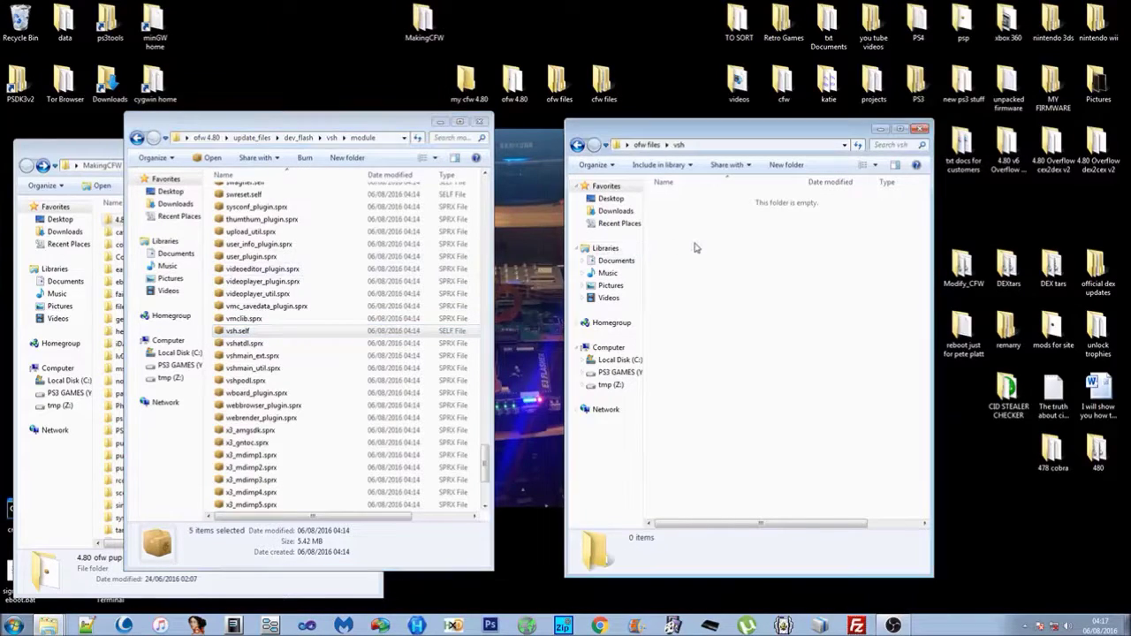
key("ctrl+v")
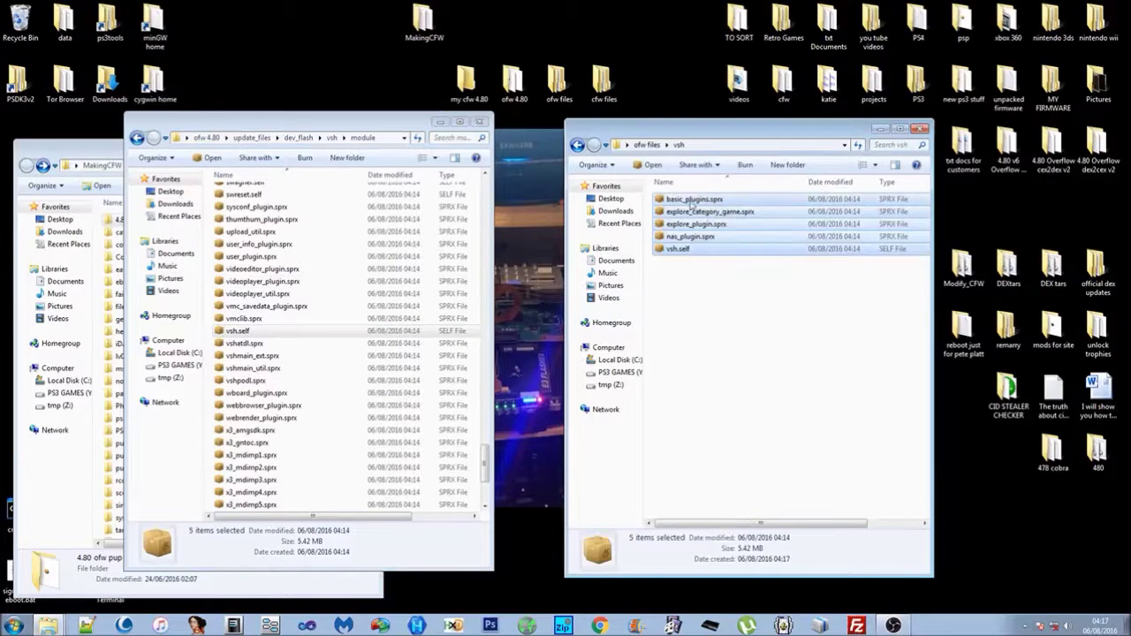
Return to the top level of the ofw files folder and of the unpacked ofw 4.80 folder.
left_click(692, 265)
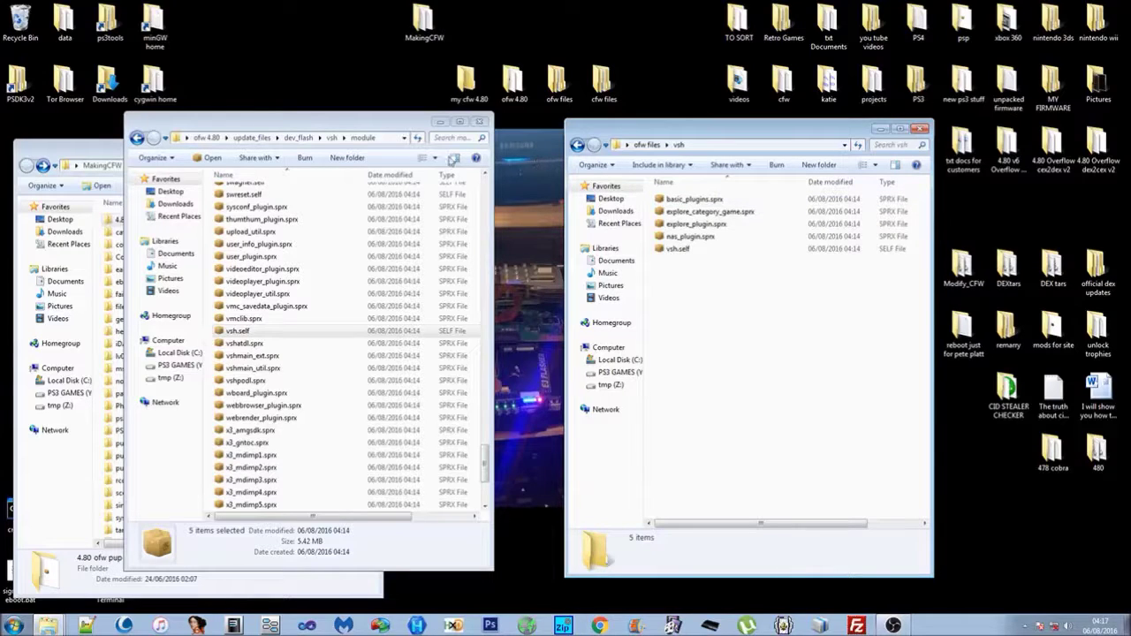
left_click(138, 138)
left_click(577, 145)
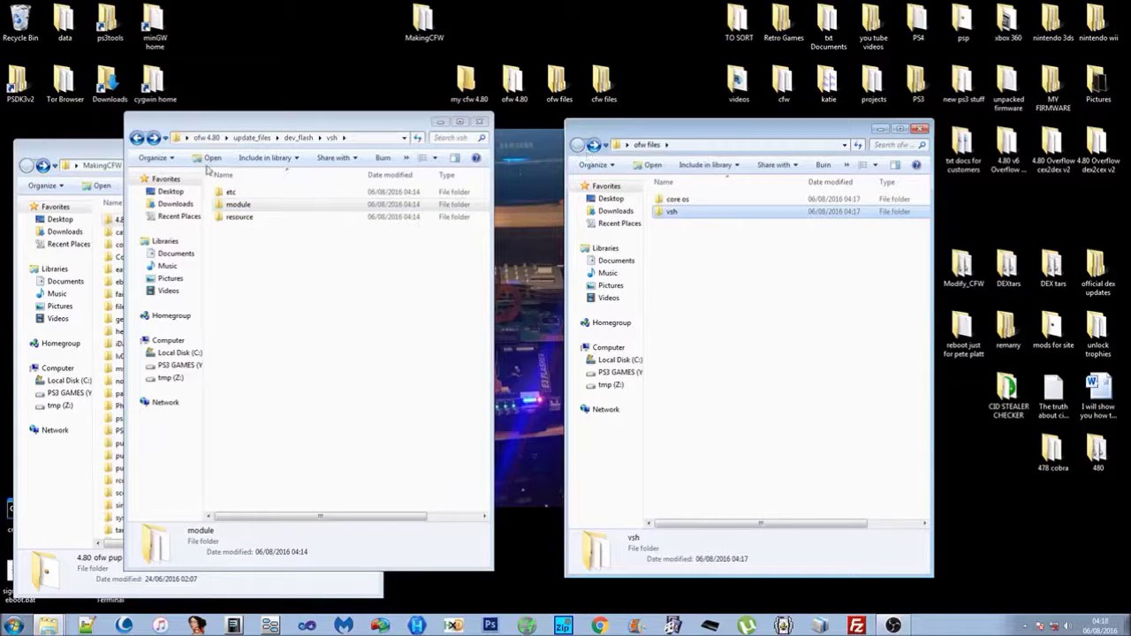
left_click(137, 138)
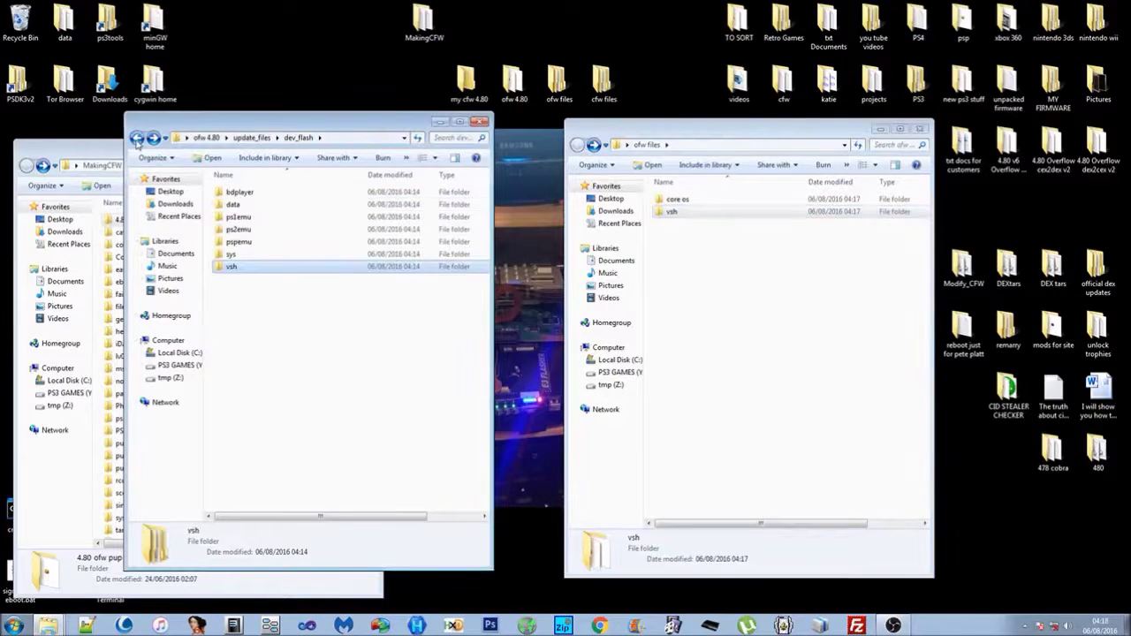
left_click(137, 138)
left_click(137, 139)
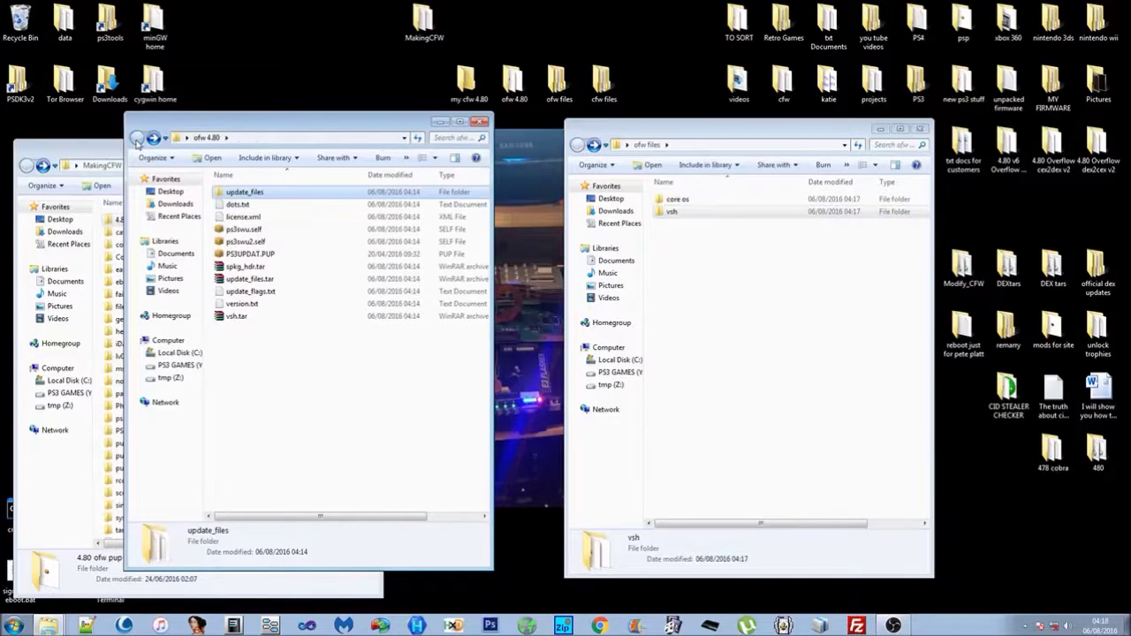
Open the update_files/dev_flash/vsh/resource/explore/xmb folder of the unpacked ofw 4.80 firmware.
double_click(270, 195)
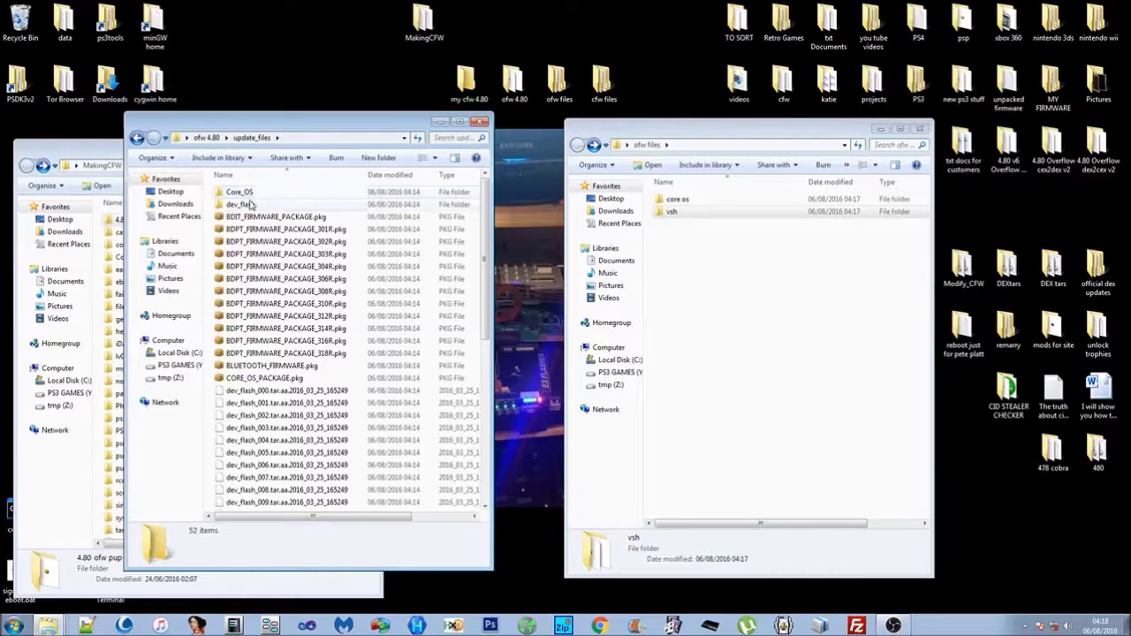
double_click(242, 204)
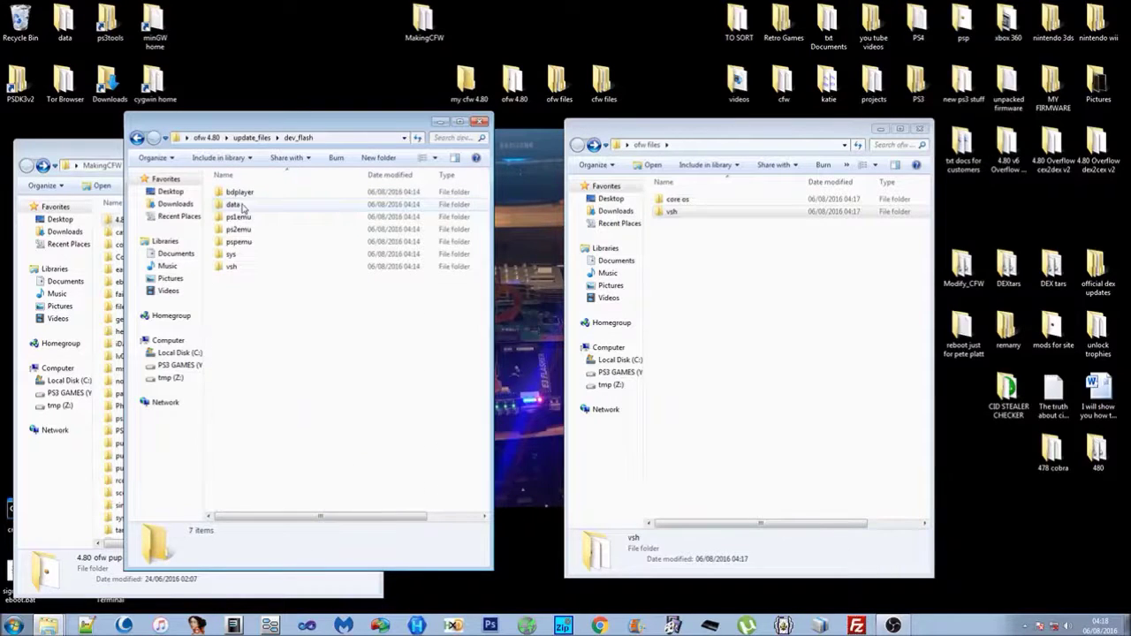
double_click(240, 268)
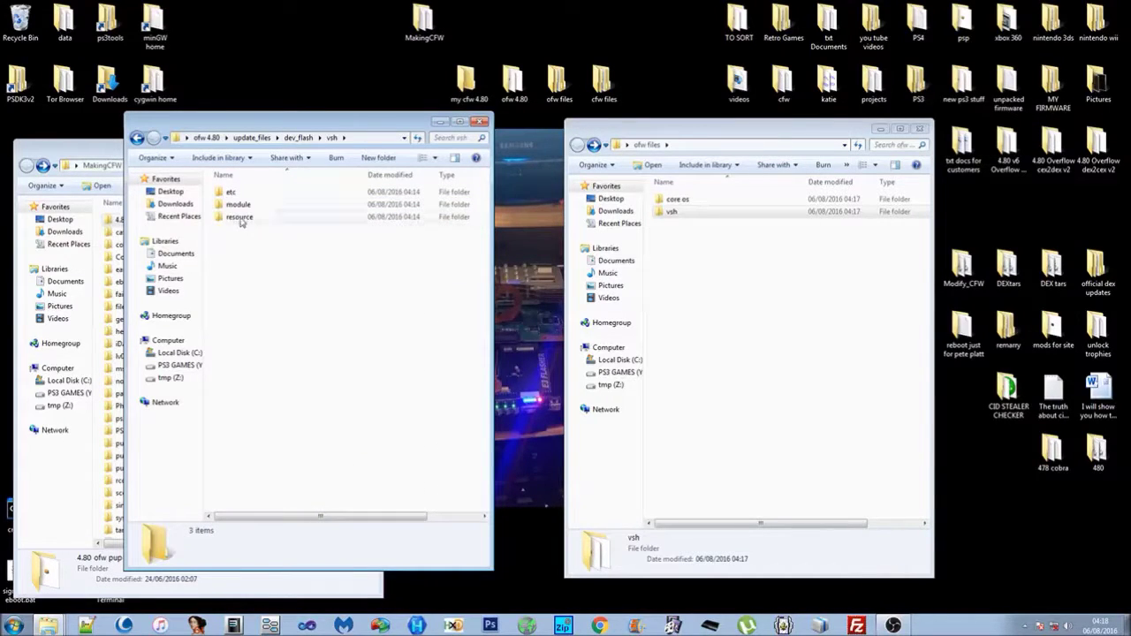
double_click(241, 221)
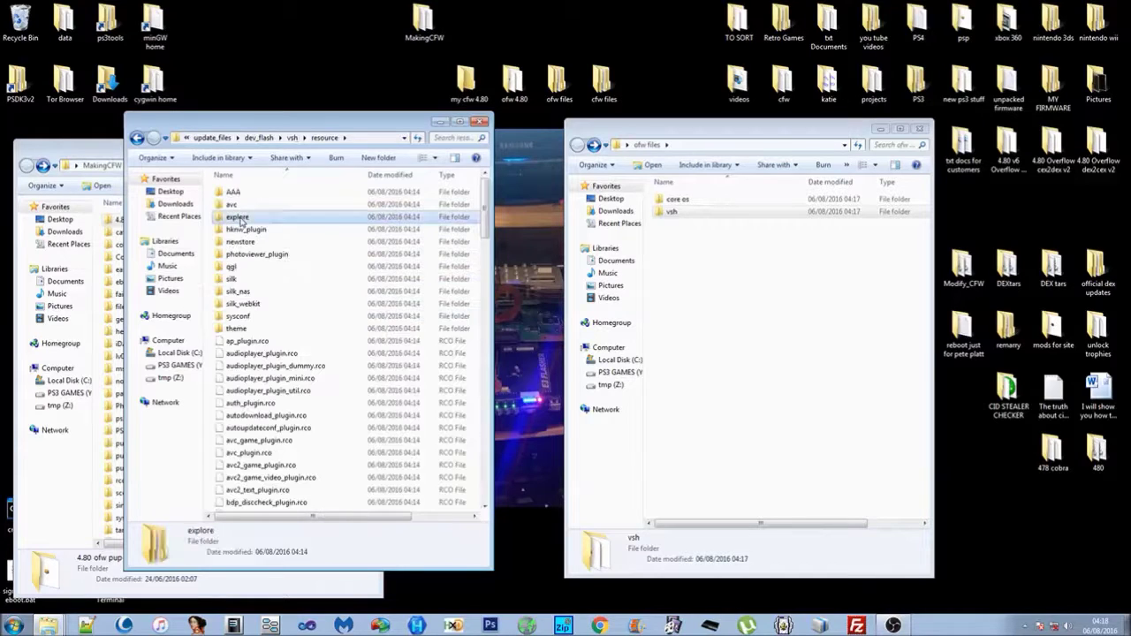
double_click(240, 219)
double_click(233, 229)
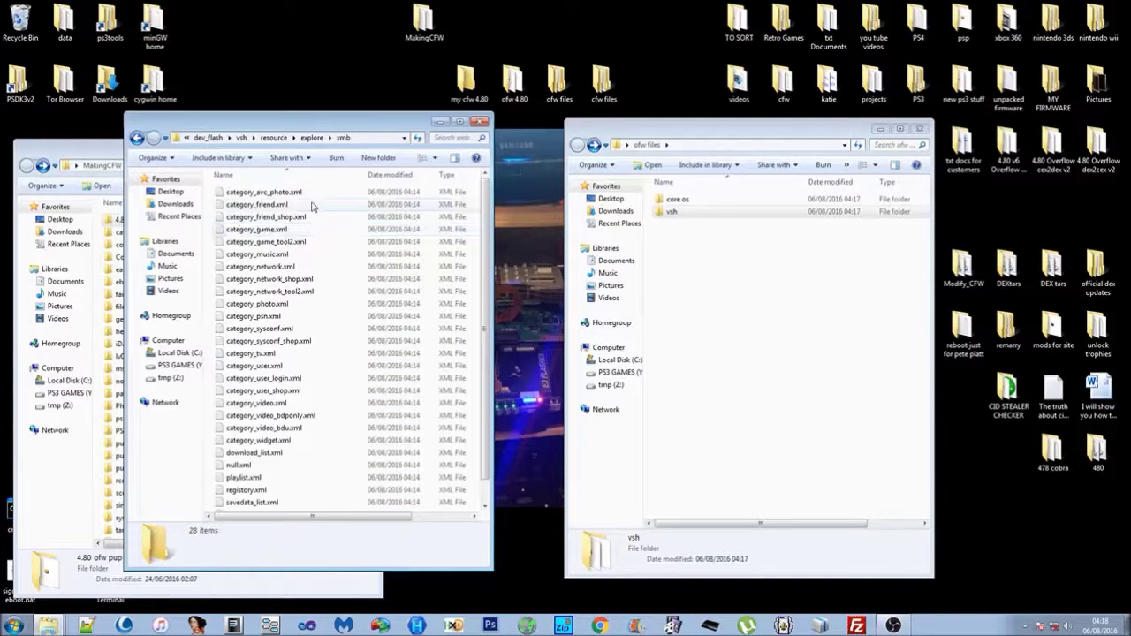
Examine the category XML files in the xmb folder, such as the avc_photo, friend, friend_shop, game and game_tool2 ones.
left_click(298, 195)
left_click(292, 206)
left_click(288, 218)
left_click(284, 230)
left_click(284, 241)
left_click(285, 254)
left_click(285, 266)
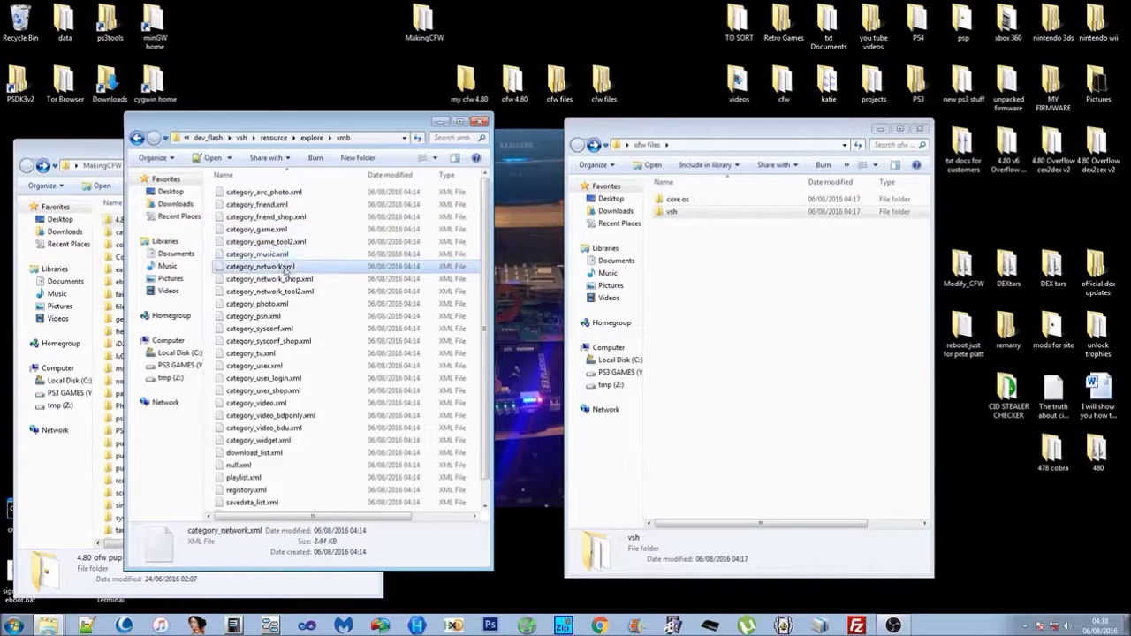
left_click(288, 195)
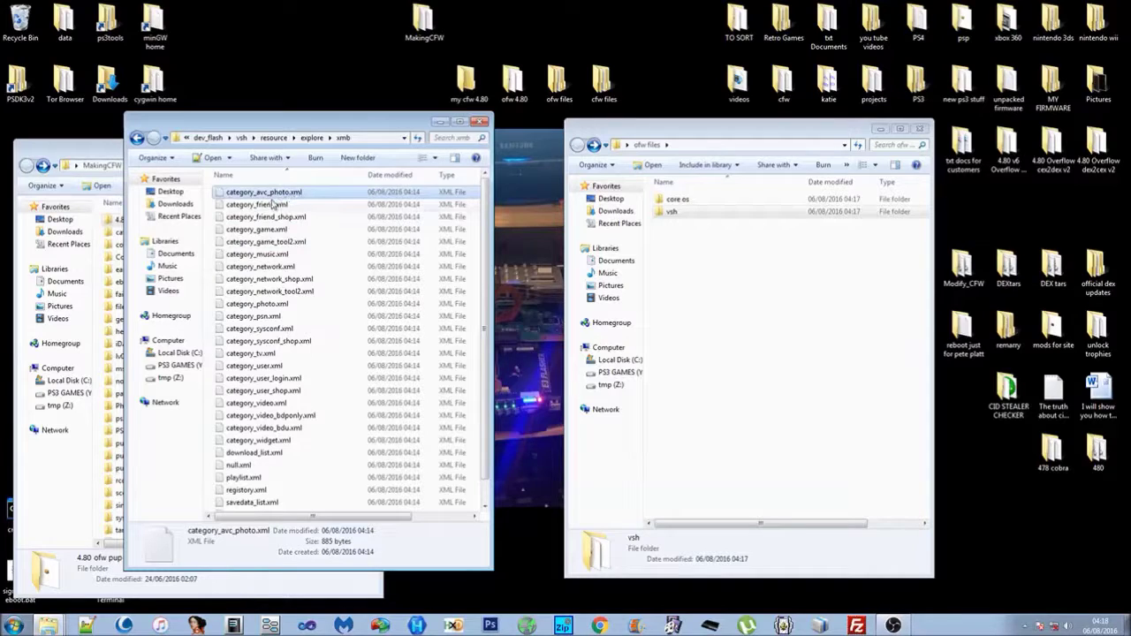
left_click(265, 205)
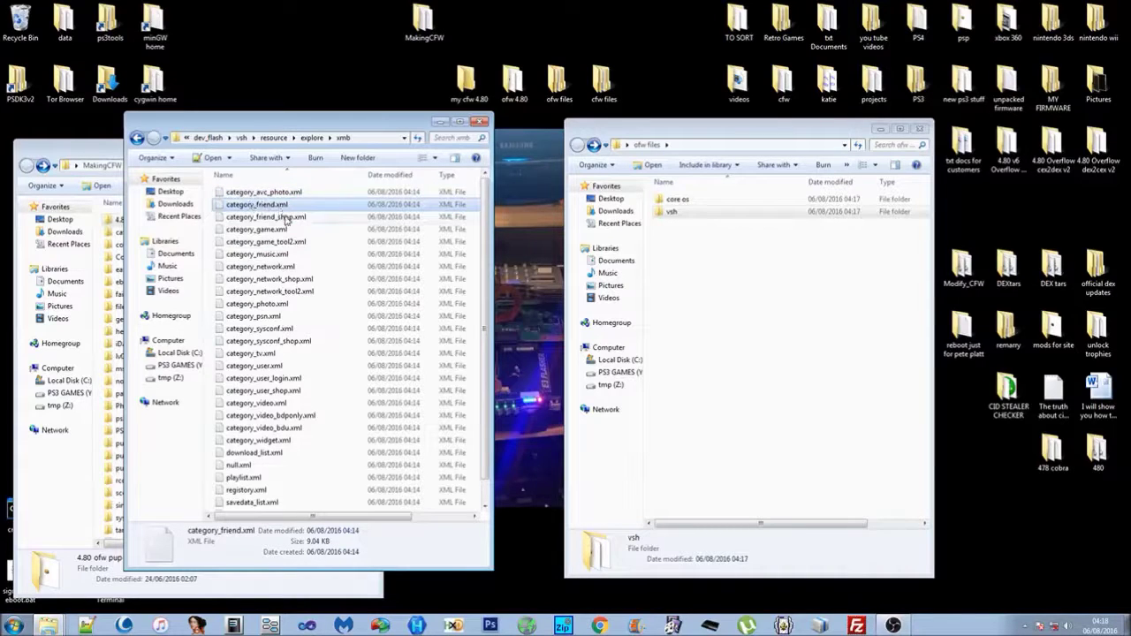
left_click(284, 219)
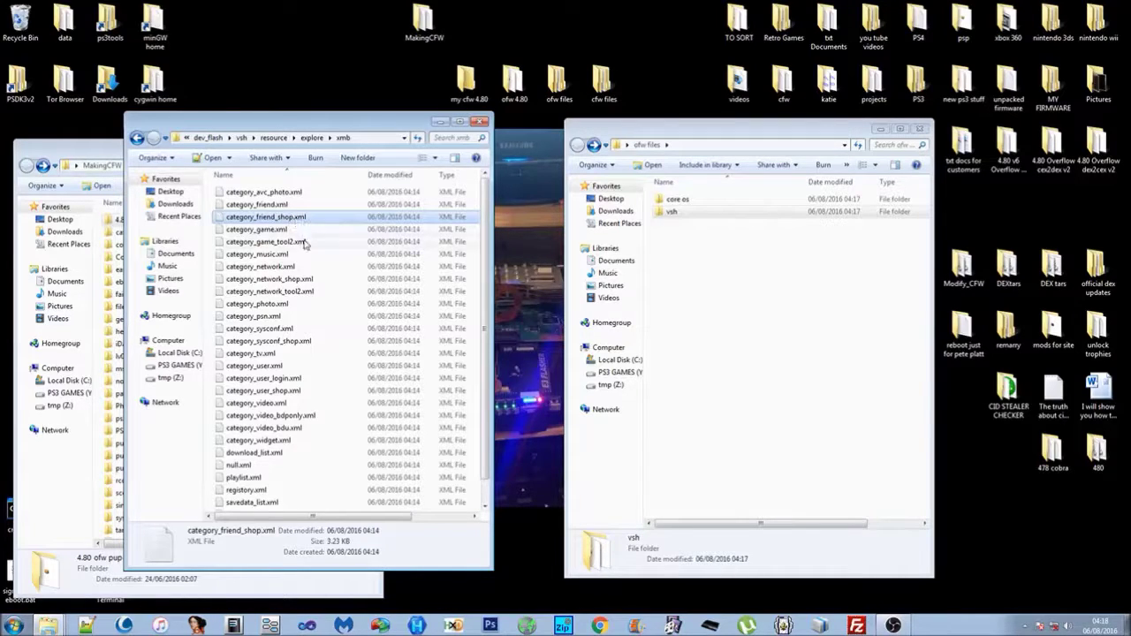
left_click(288, 243)
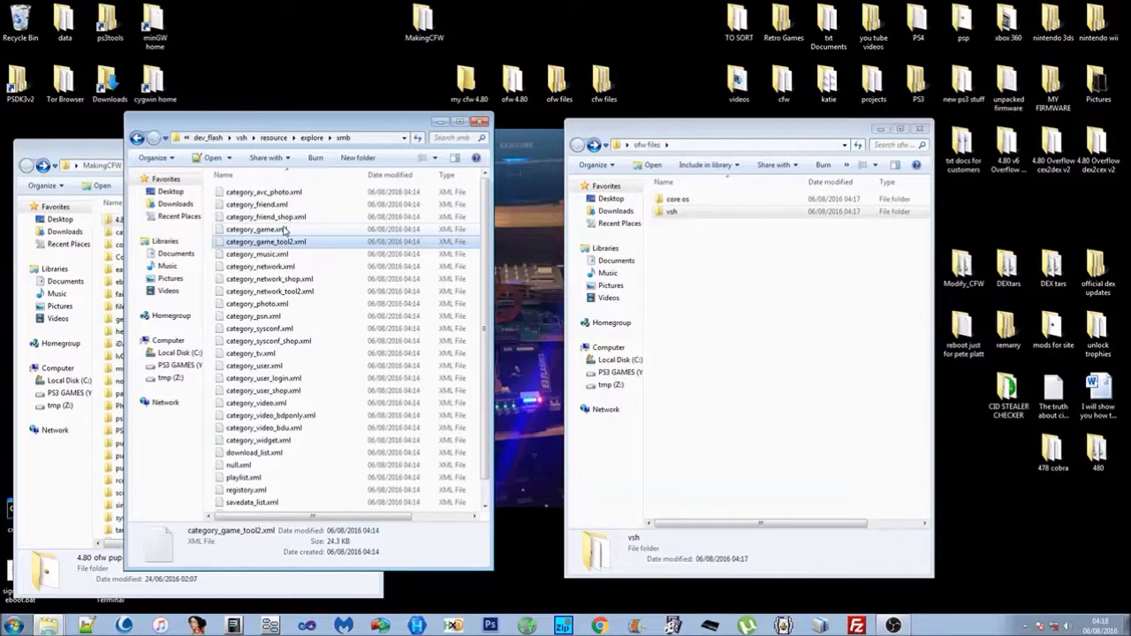
left_click(283, 230)
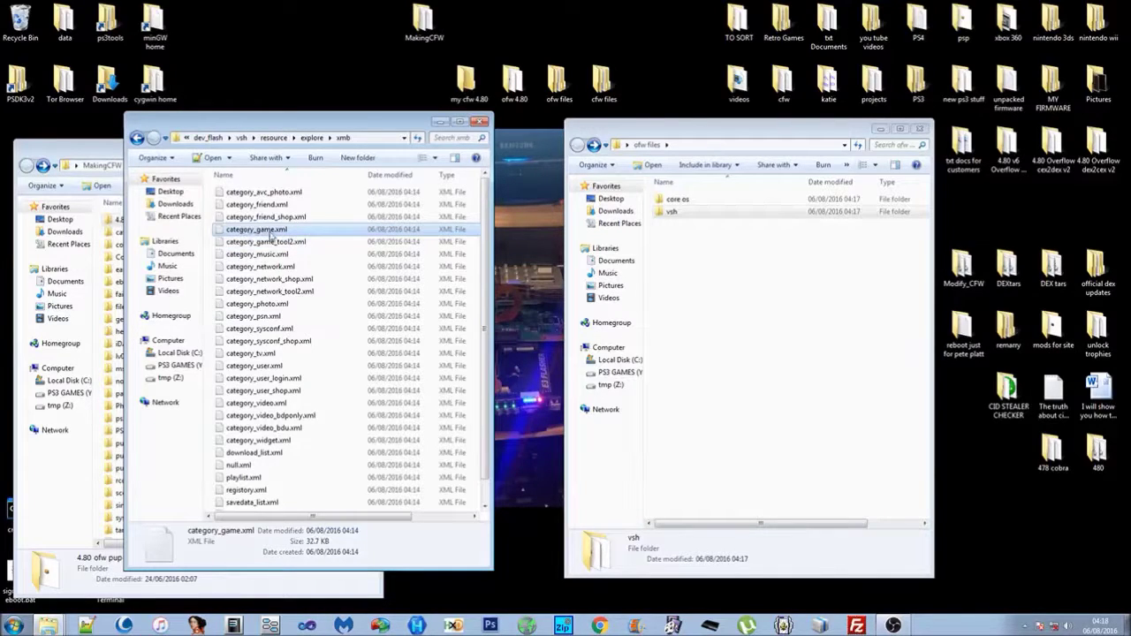
left_click(273, 244)
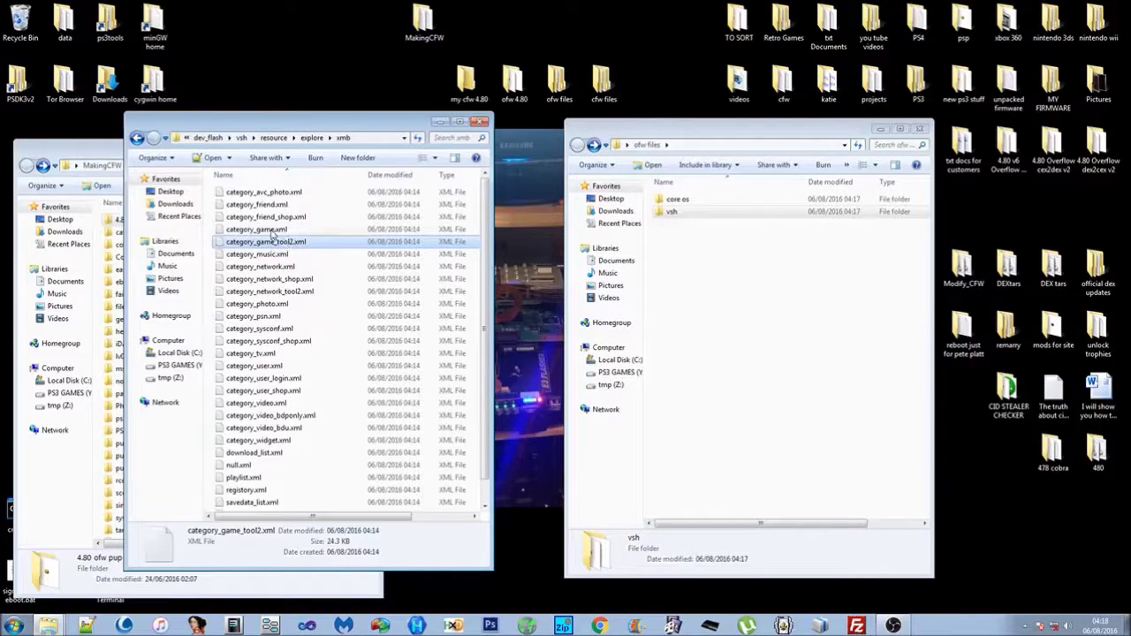
Copy category_game.xml from the xmb folder into the ofw files folder and close the xmb folder window.
left_click(268, 232)
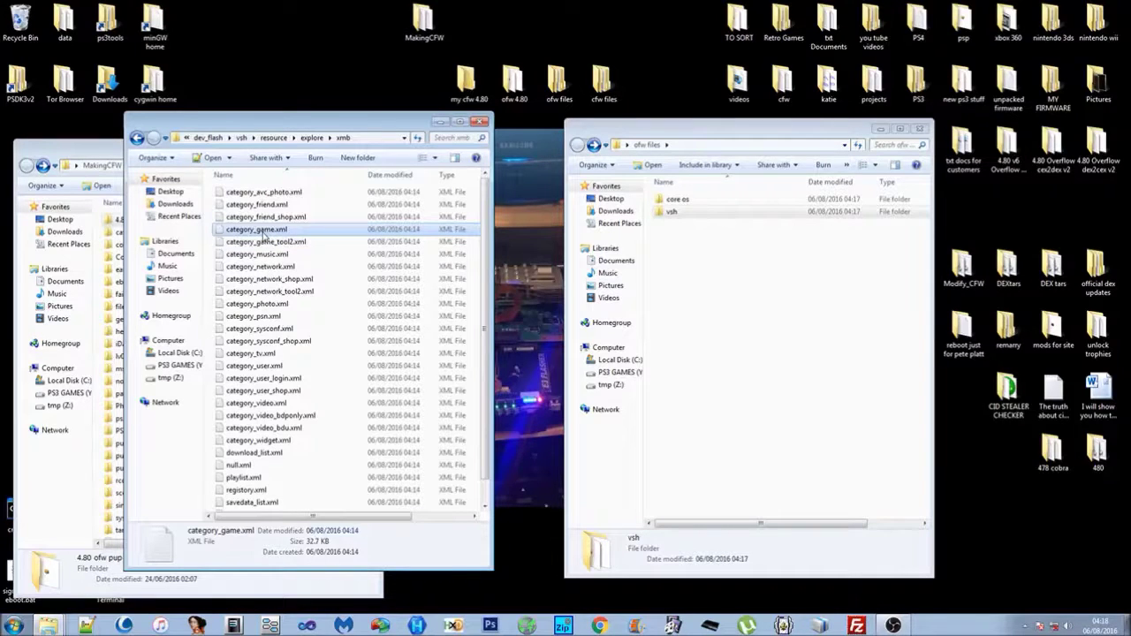
right_click(264, 234)
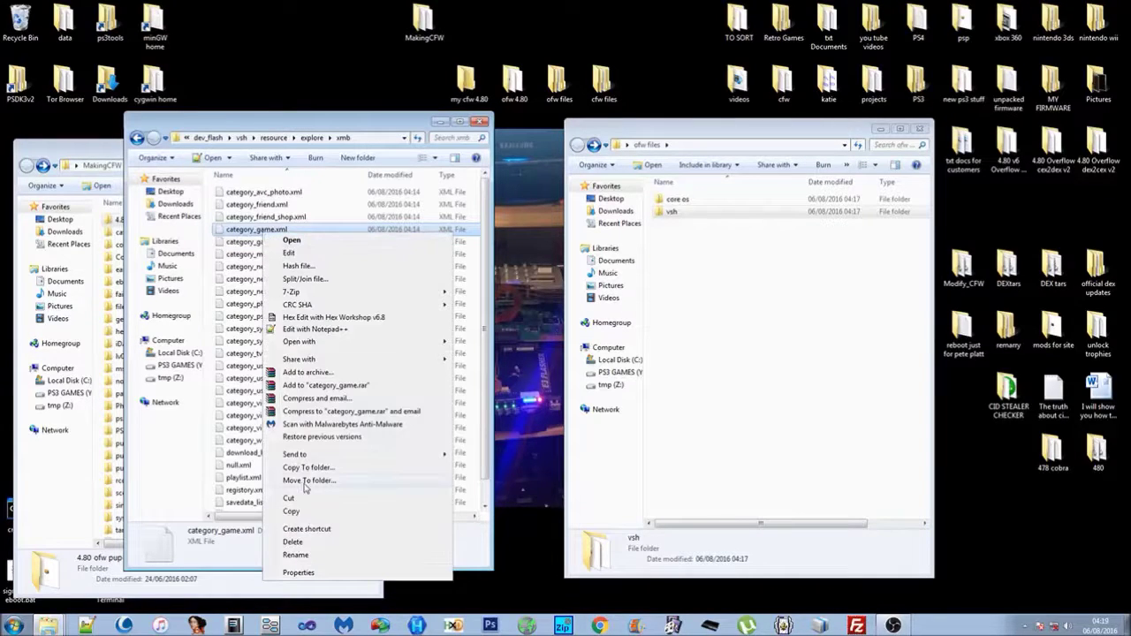
left_click(291, 512)
right_click(684, 264)
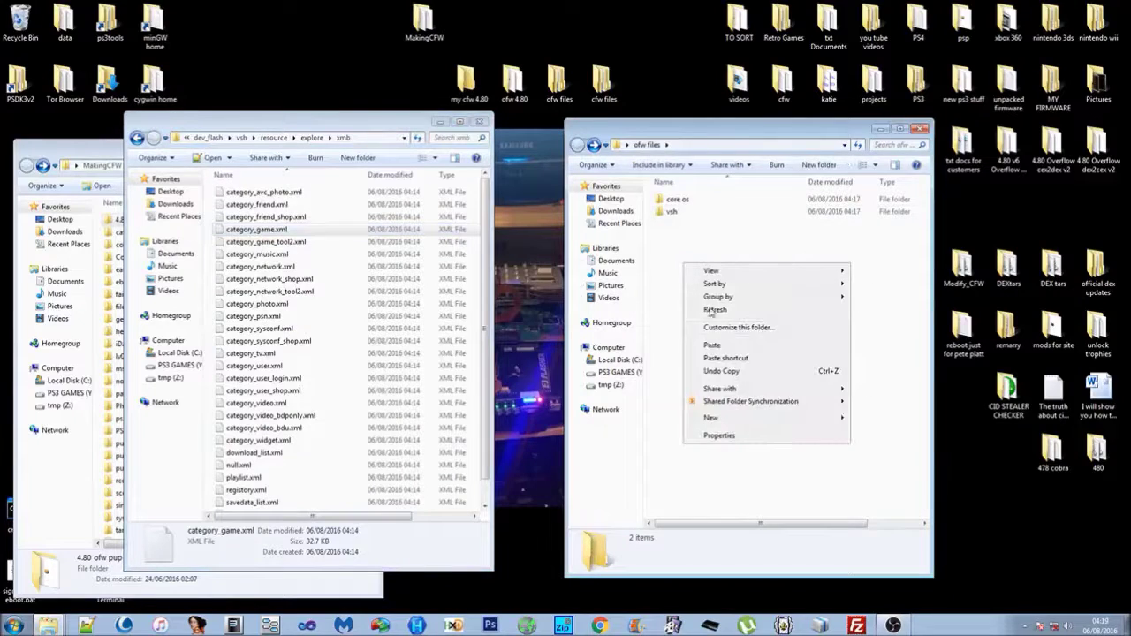
left_click(714, 344)
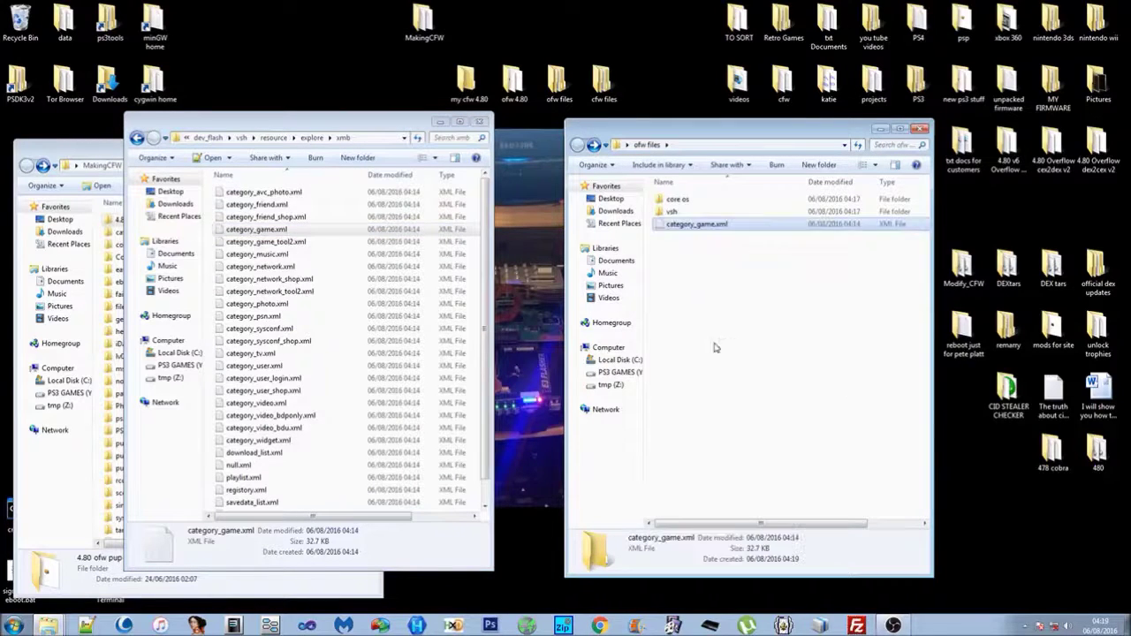
left_click(482, 122)
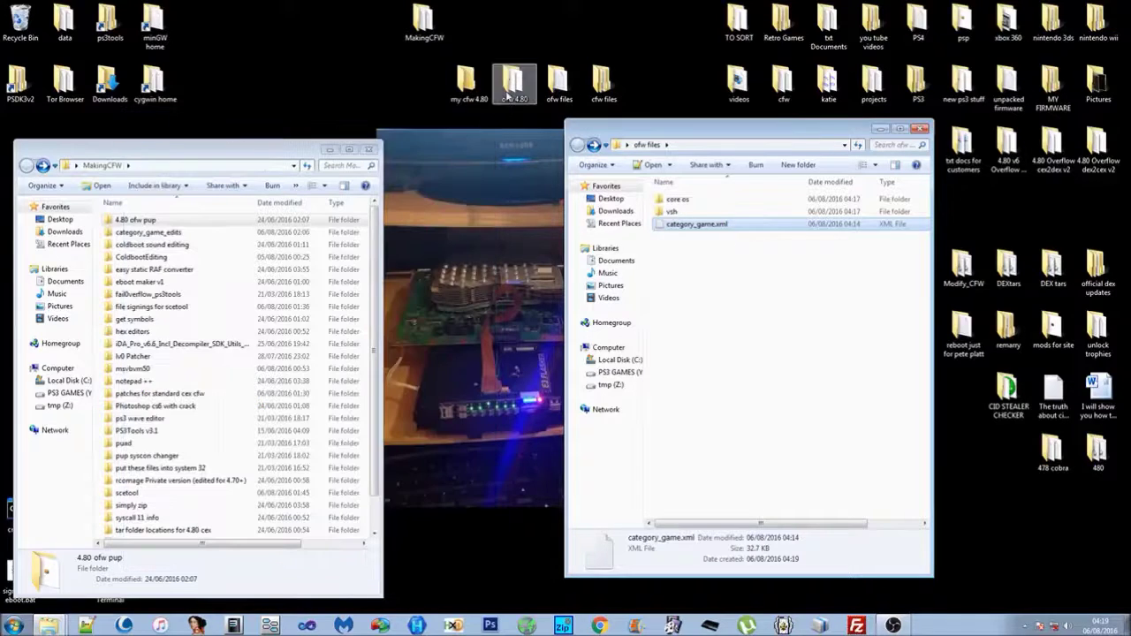
Check the vsh and core os folders inside ofw files and line up the MakingCFW window beside the ofw files window.
left_click_drag(684, 136, 710, 138)
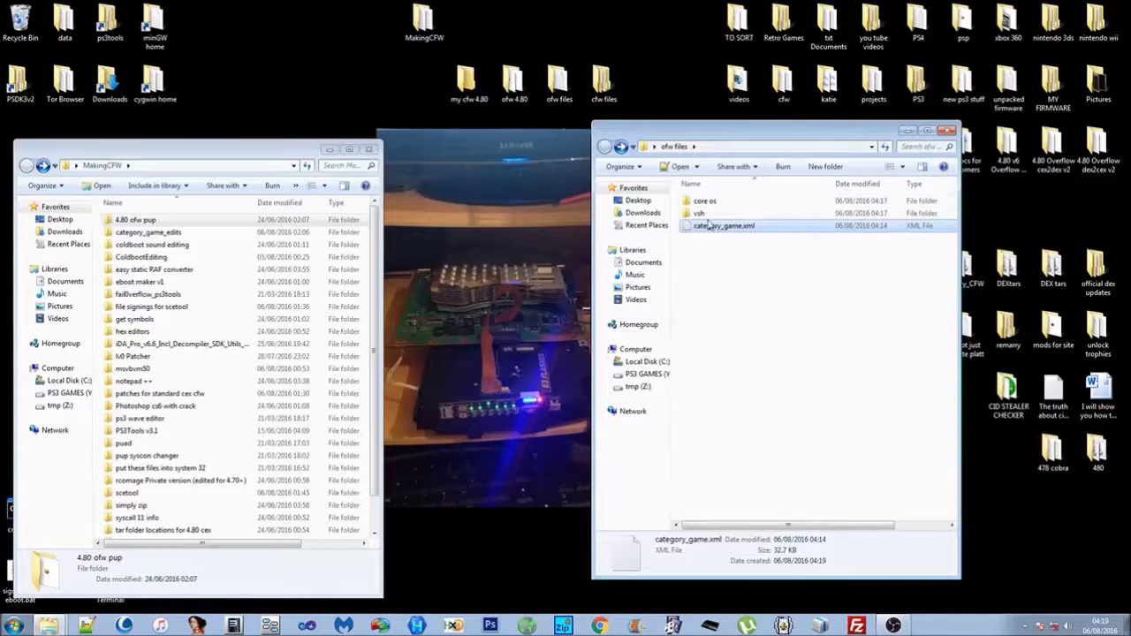
double_click(705, 214)
left_click(604, 148)
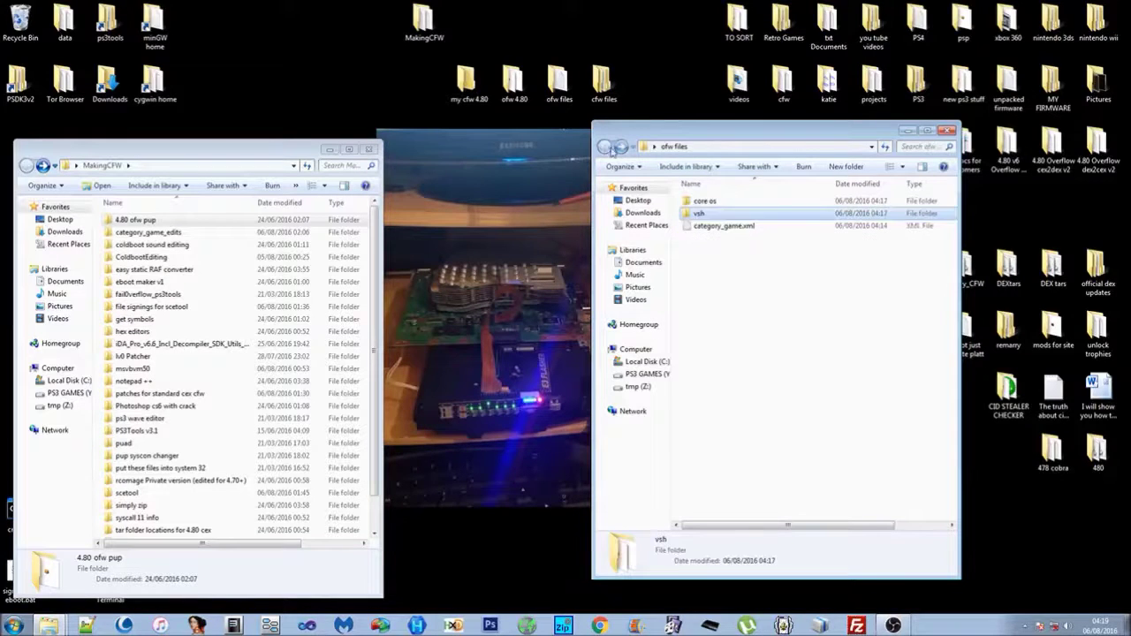
double_click(704, 200)
left_click(604, 148)
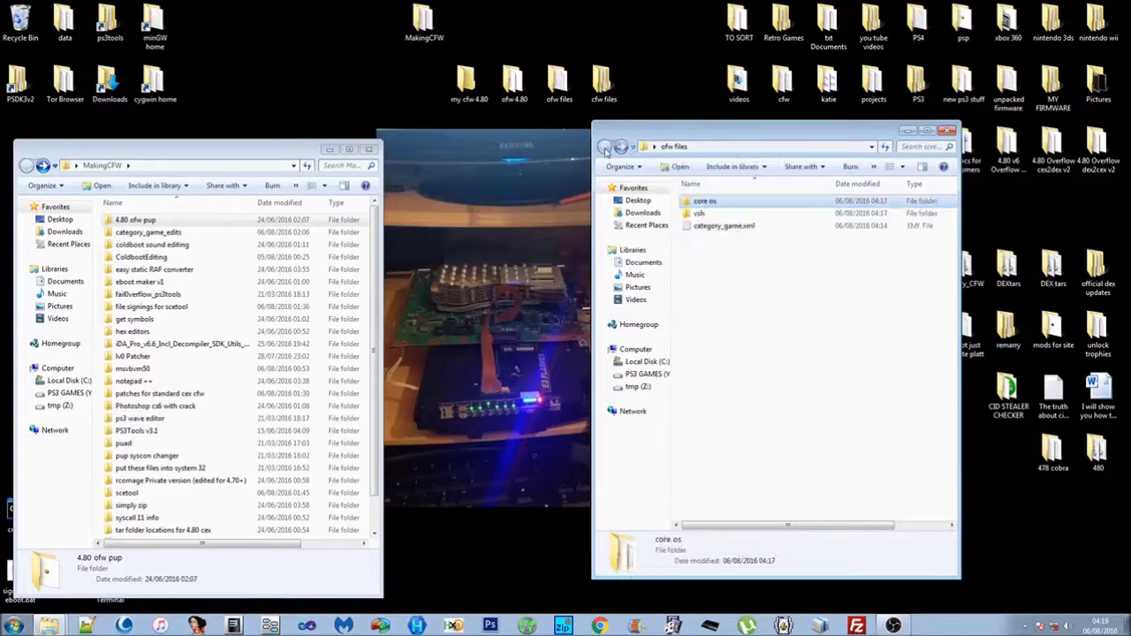
left_click(274, 150)
left_click_drag(274, 150, 288, 127)
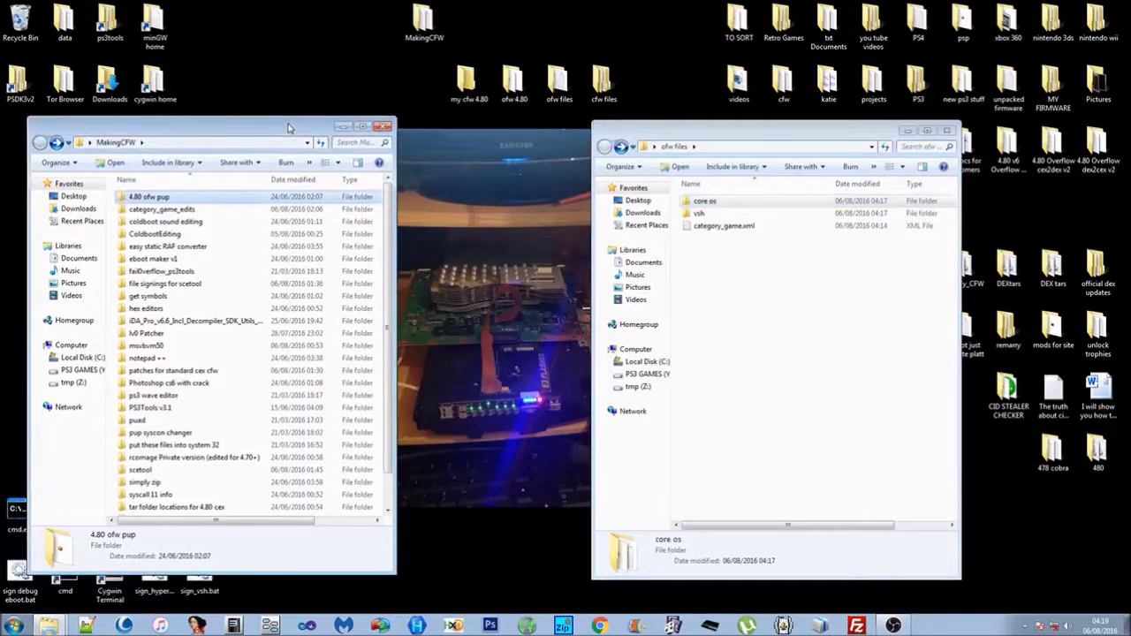